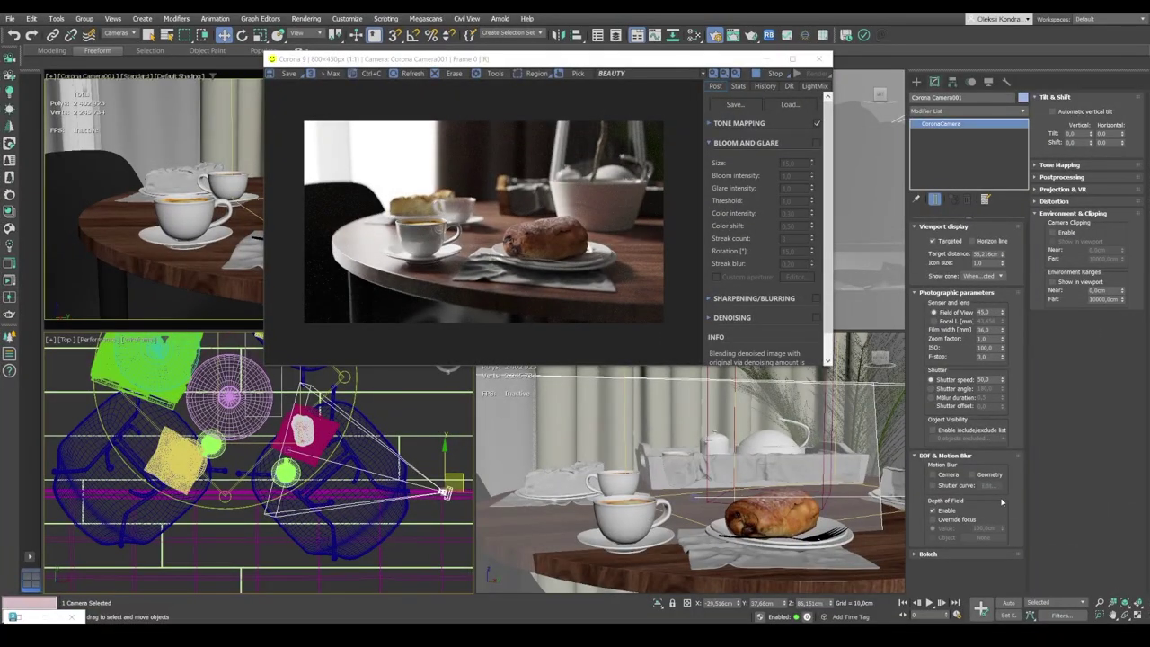
Step: Tick Override focus so the Corona camera uses a manually set focus distance
{"action": "left_click", "coordinate": [958, 520]}
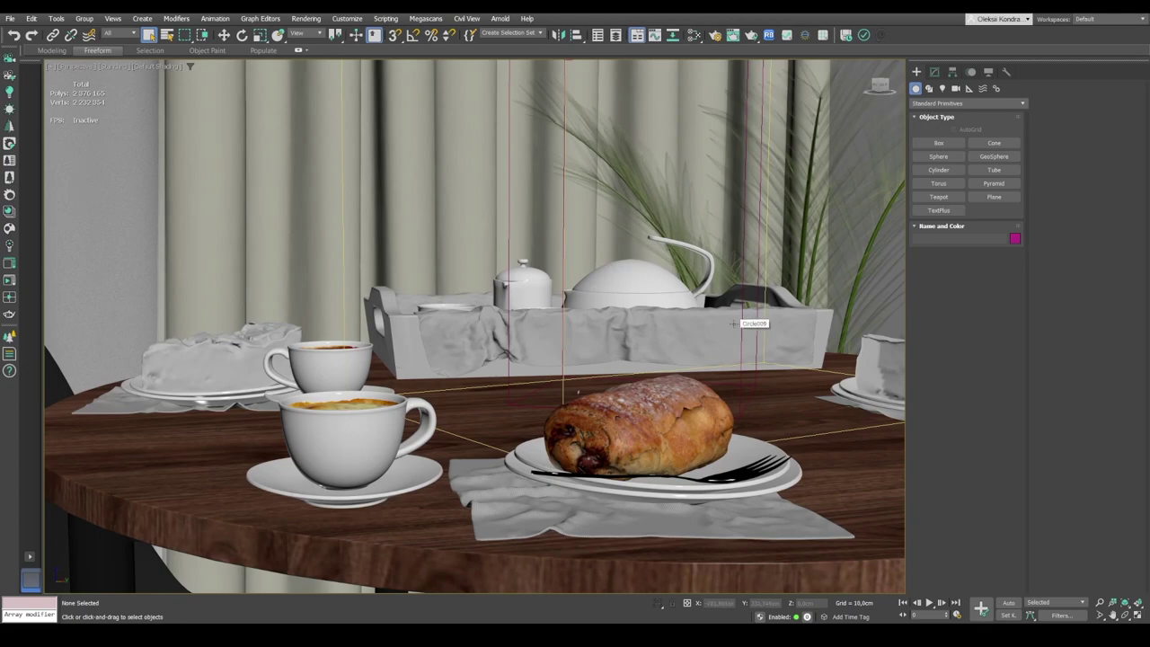
Step: Switch to the Top view in wireframe and frame the round table and chairs
{"action": "key", "text": "t"}
{"action": "key", "text": "F3"}
{"action": "scroll", "coordinate": [683, 296], "scroll_direction": "down", "scroll_amount": 6}
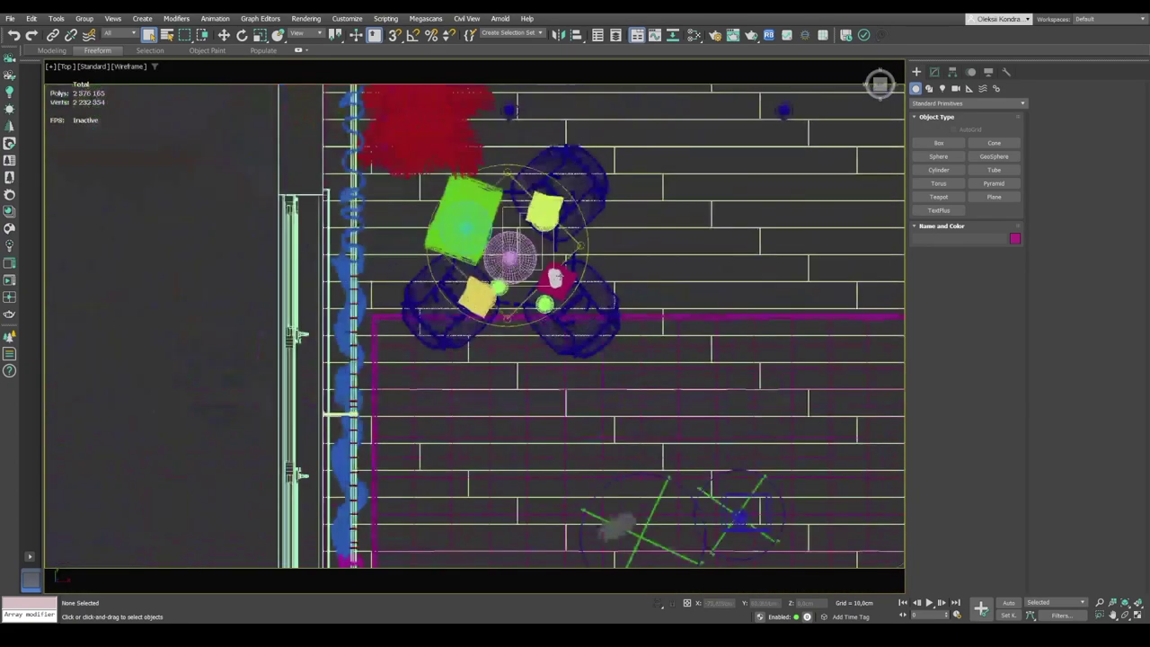
{"action": "middle_click_drag", "start_coordinate": [644, 268], "coordinate": [517, 340]}
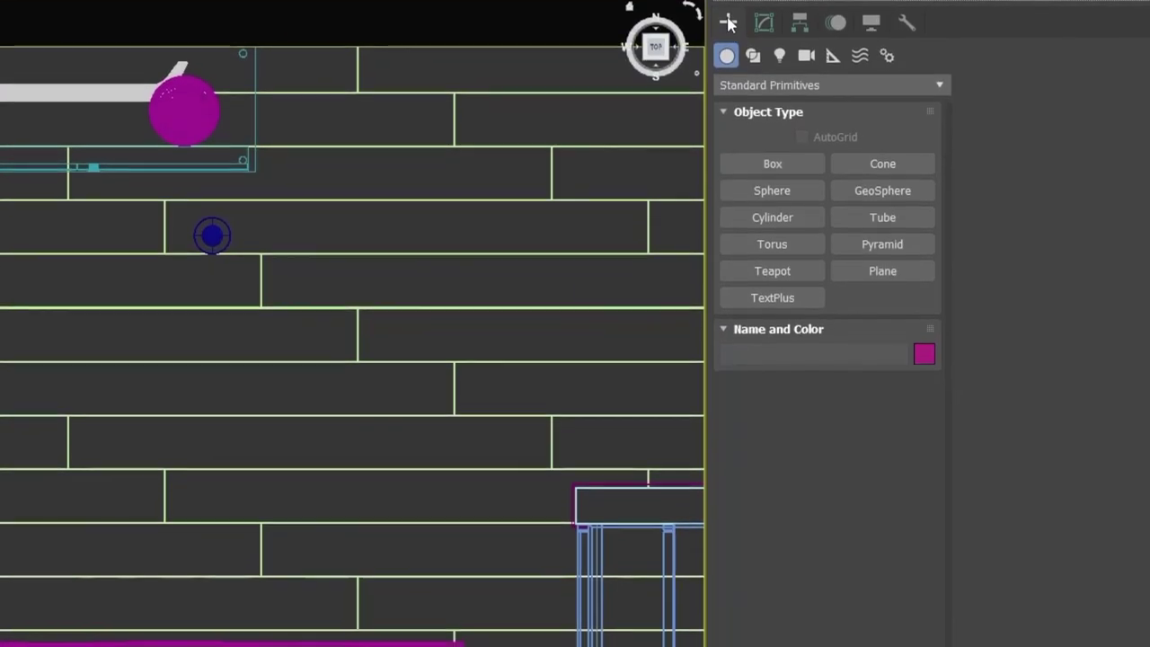
Step: Create a target CoronaCam at the table's lower right, aimed at the table
{"action": "left_click", "coordinate": [806, 55]}
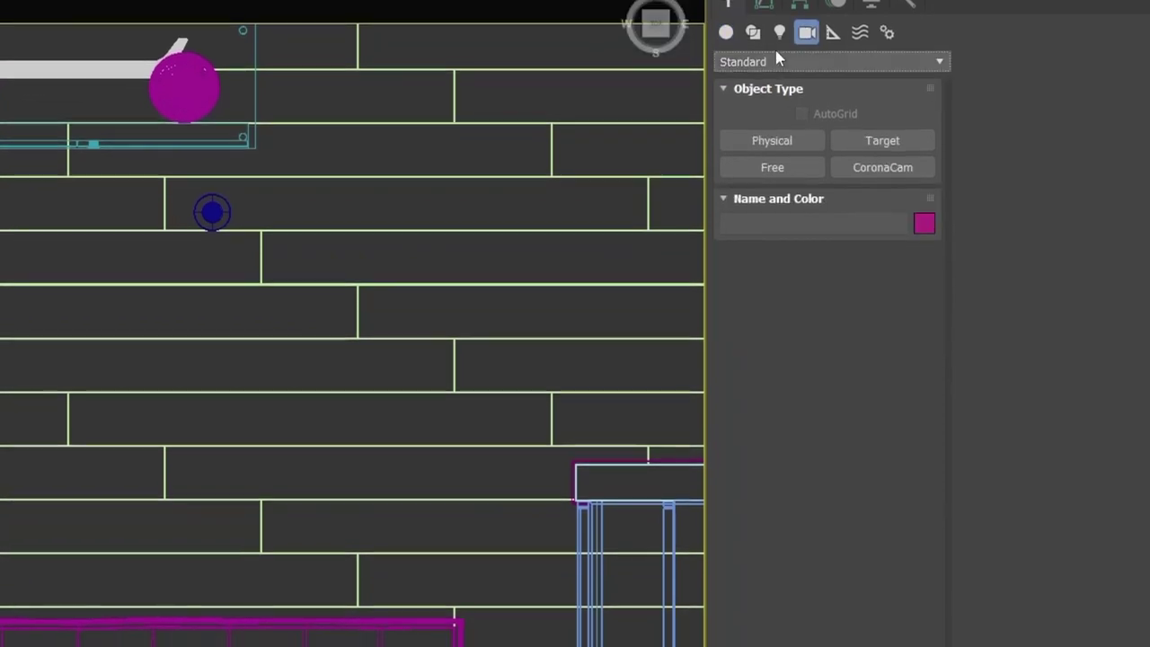
{"action": "left_click", "coordinate": [886, 169]}
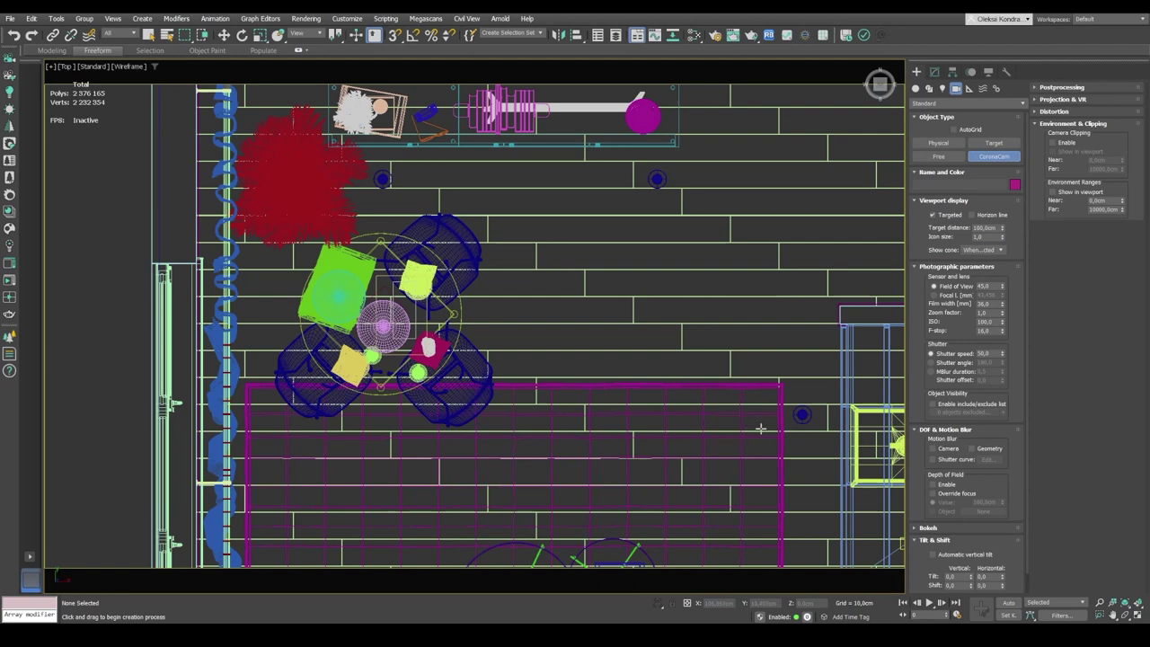
{"action": "left_click", "coordinate": [759, 431]}
{"action": "left_click_drag", "start_coordinate": [746, 431], "coordinate": [427, 344]}
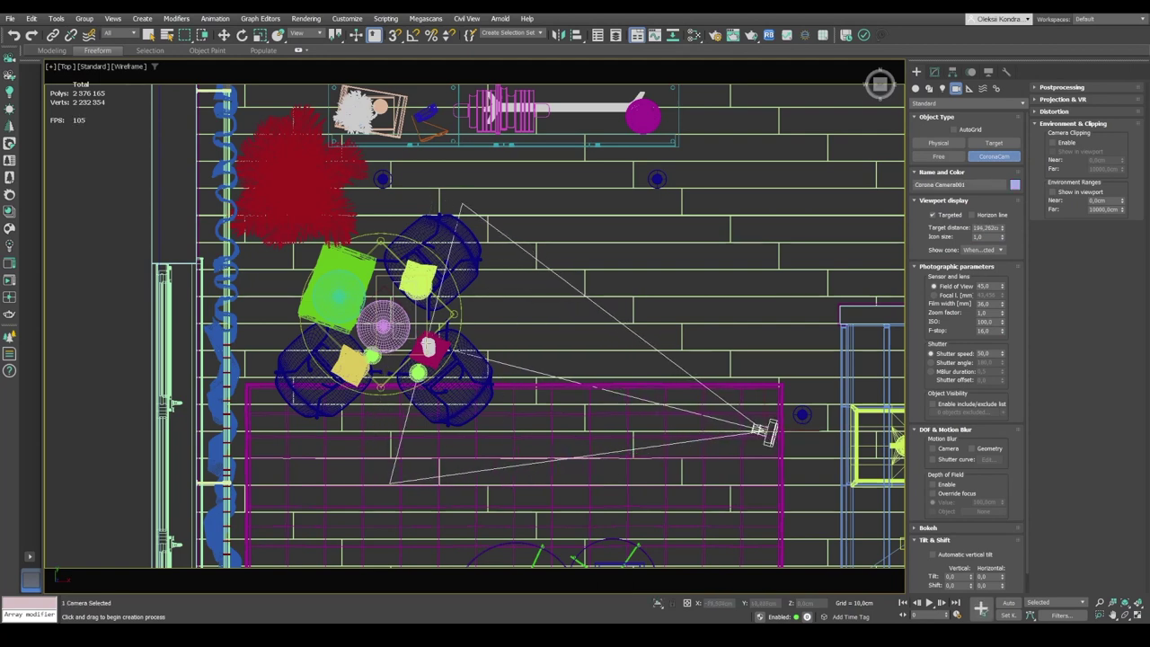
{"action": "right_click", "coordinate": [582, 234]}
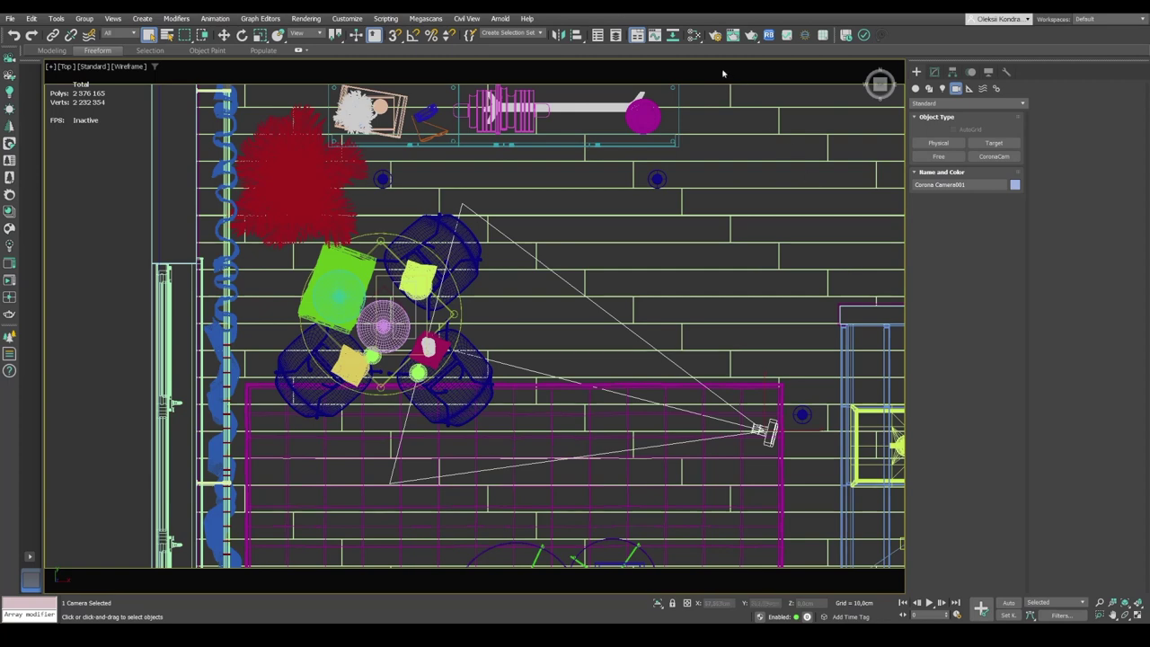
{"action": "key", "text": "F10"}
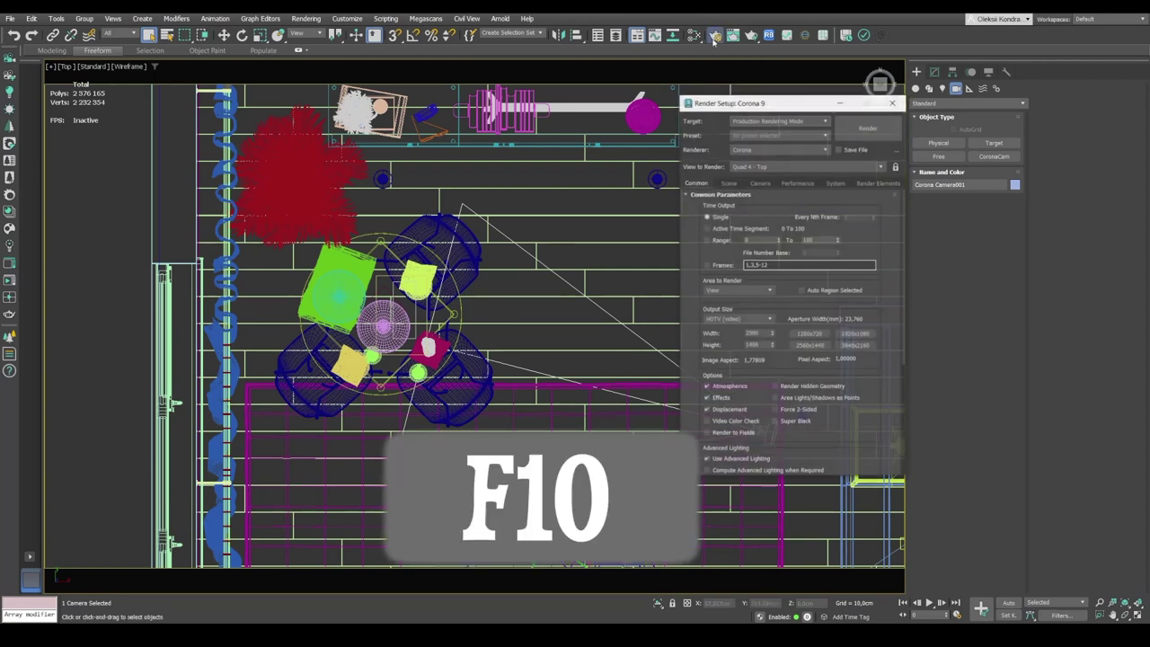
{"action": "left_click", "coordinate": [761, 184]}
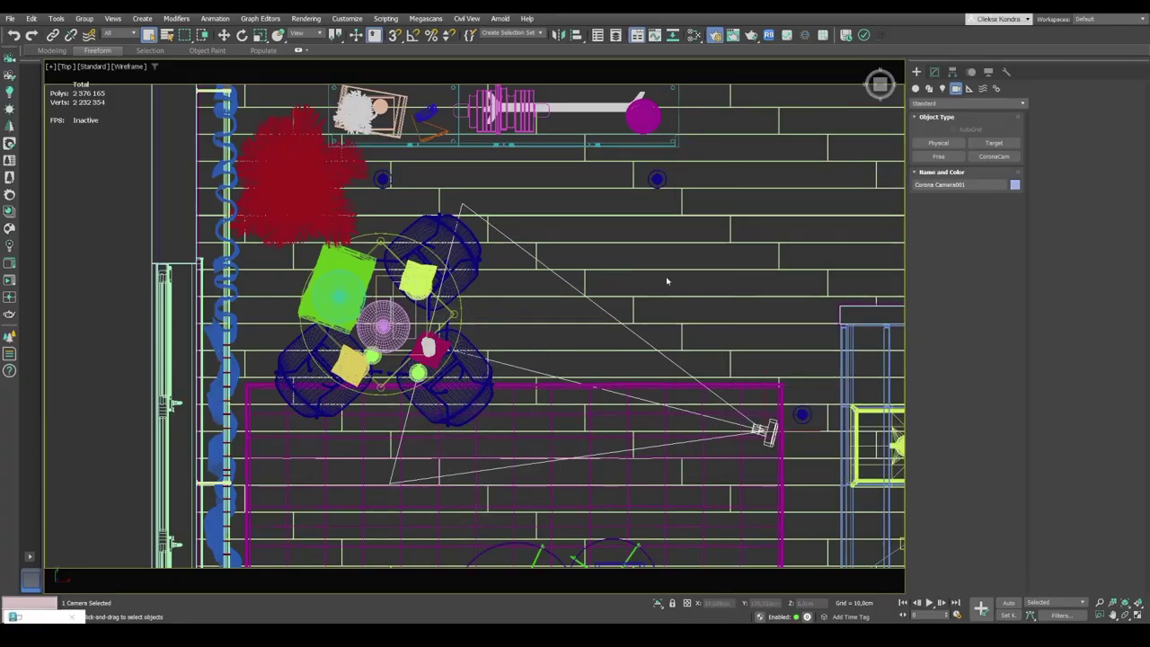
Step: In the Modify panel, tick Enable under Depth of Field for Corona Camera001
{"action": "left_click", "coordinate": [935, 72]}
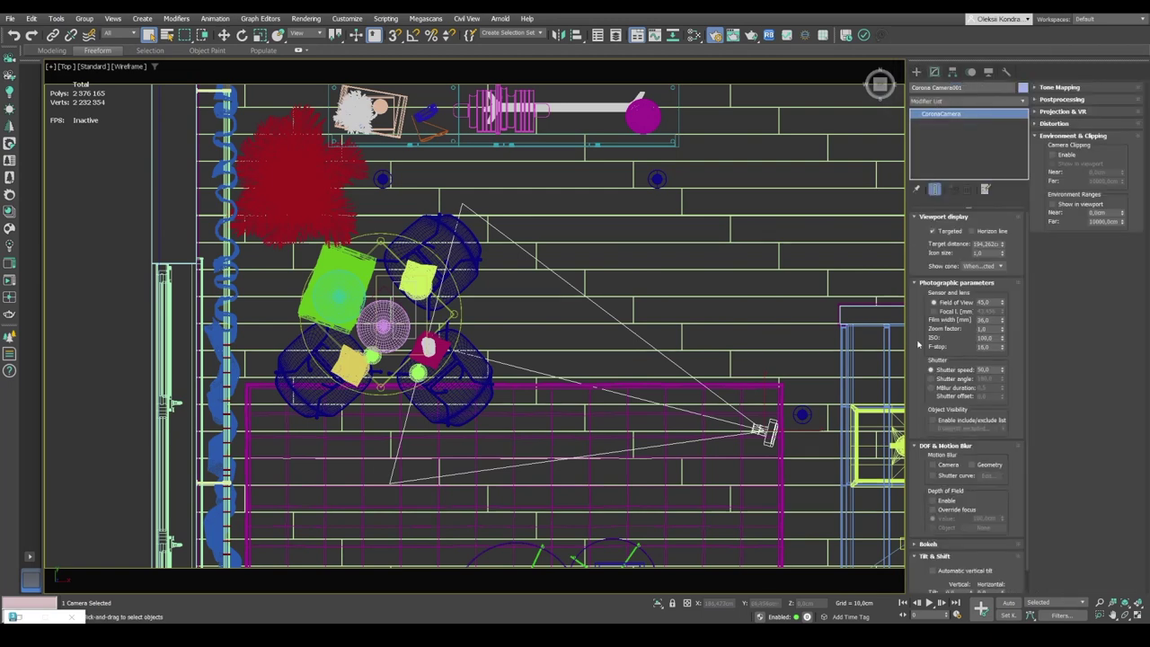
{"action": "scroll", "coordinate": [918, 339], "scroll_direction": "down", "scroll_amount": 1}
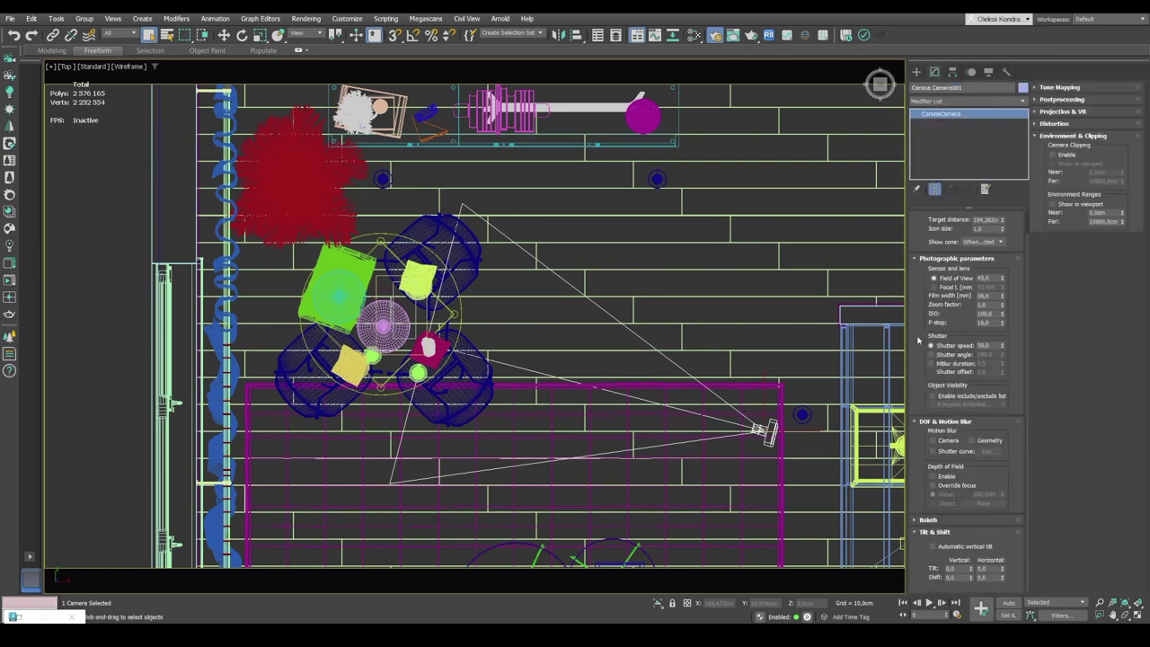
{"action": "left_click", "coordinate": [943, 479]}
Step: View through Corona Camera001 shaded, then orbit and dolly close to the pastry and cups
{"action": "key", "text": "c"}
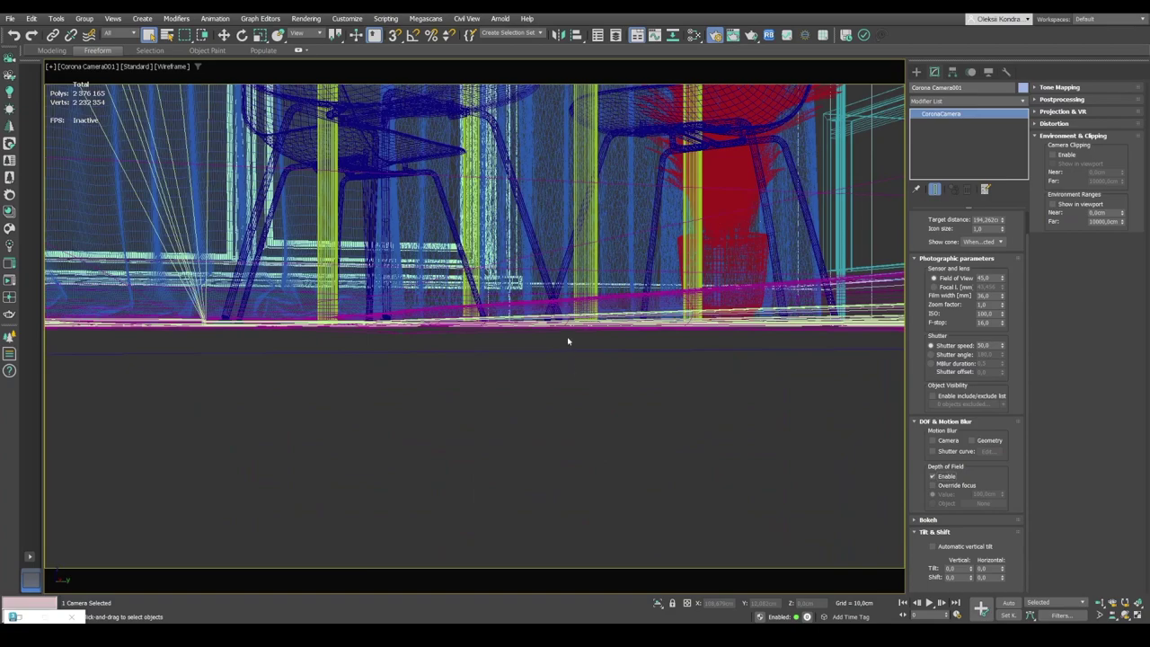
{"action": "scroll", "coordinate": [534, 341], "scroll_direction": "down", "scroll_amount": 10}
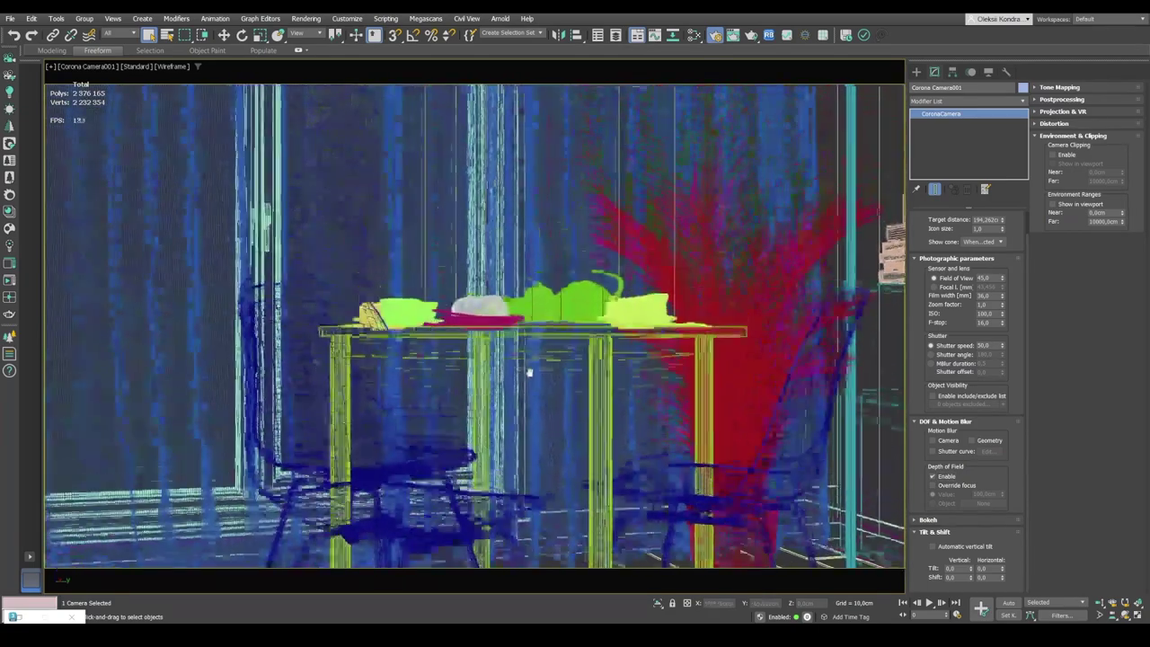
{"action": "scroll", "coordinate": [527, 390], "scroll_direction": "down", "scroll_amount": 5}
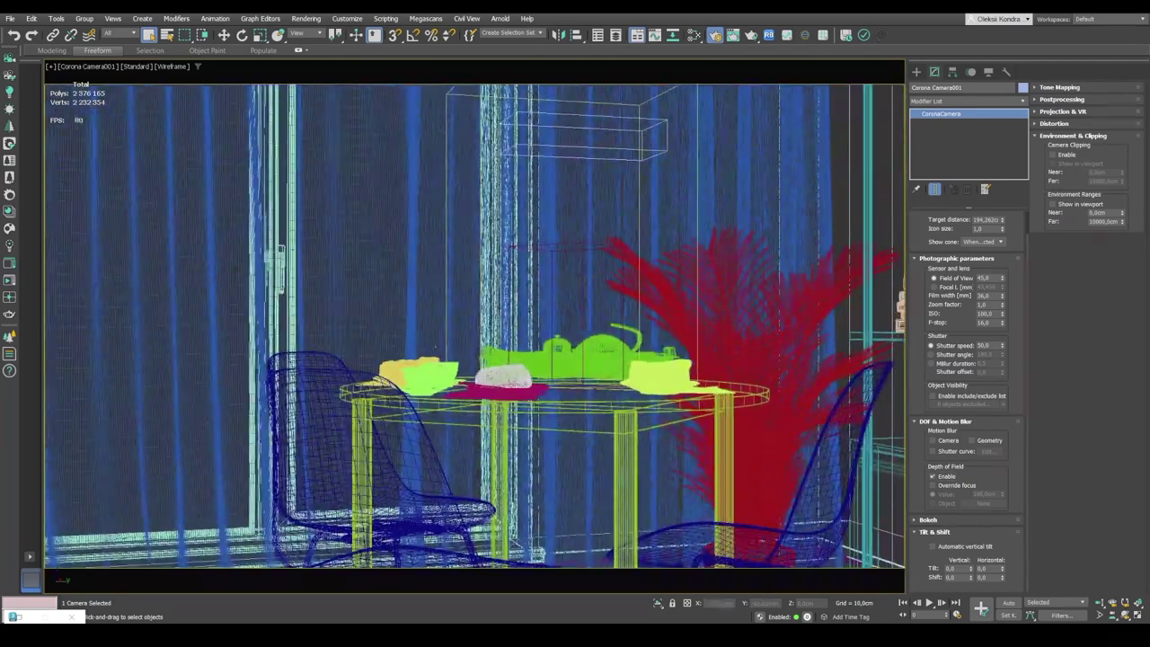
{"action": "key", "text": "F3"}
{"action": "left_click", "coordinate": [1124, 614]}
{"action": "left_click_drag", "start_coordinate": [458, 363], "coordinate": [516, 367]}
{"action": "left_click", "coordinate": [1100, 603]}
{"action": "left_click_drag", "start_coordinate": [617, 404], "coordinate": [556, 358]}
{"action": "left_click", "coordinate": [1124, 614]}
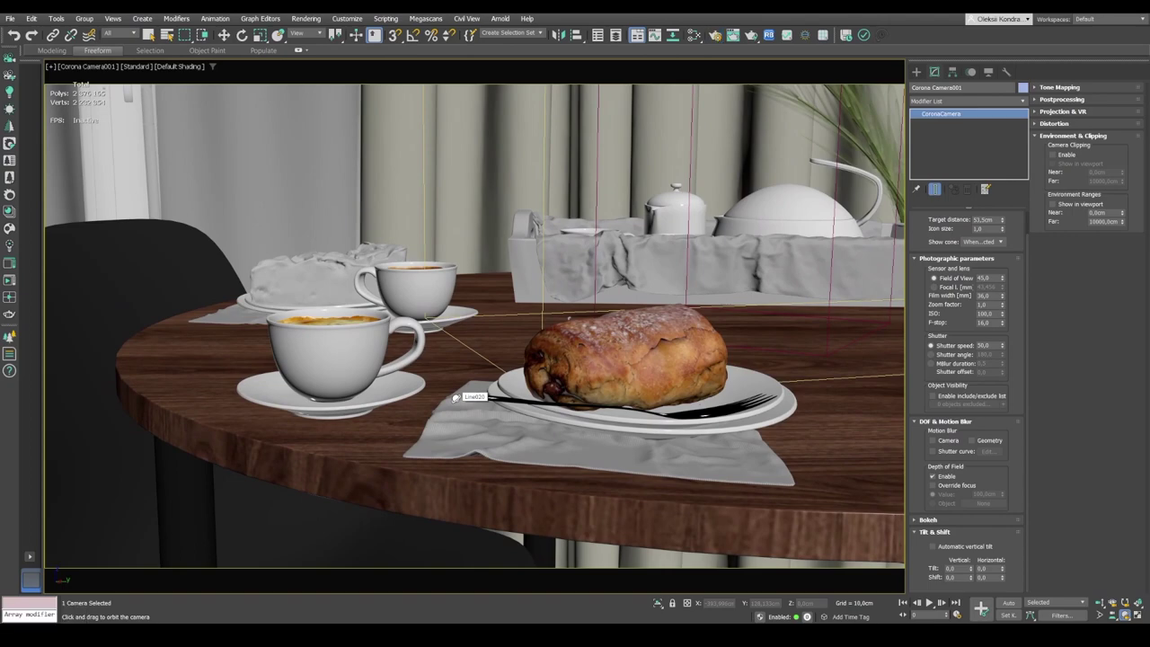
Step: Start a Corona interactive render from the Scene tab of Render Setup
{"action": "key", "text": "F10"}
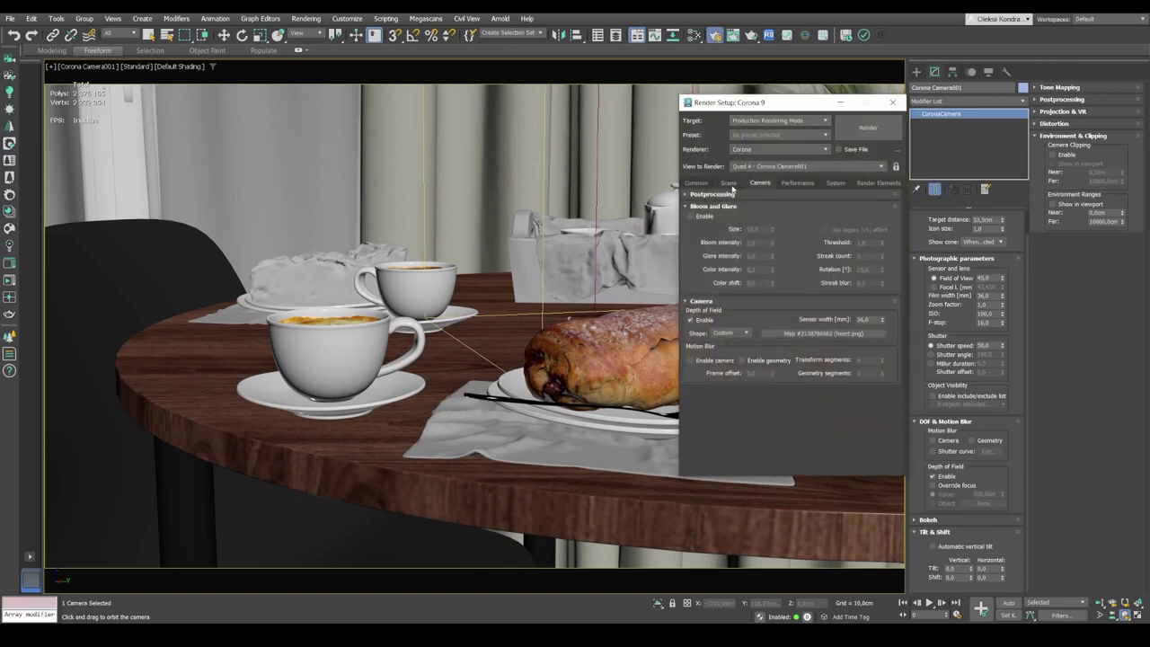
{"action": "left_click", "coordinate": [729, 182]}
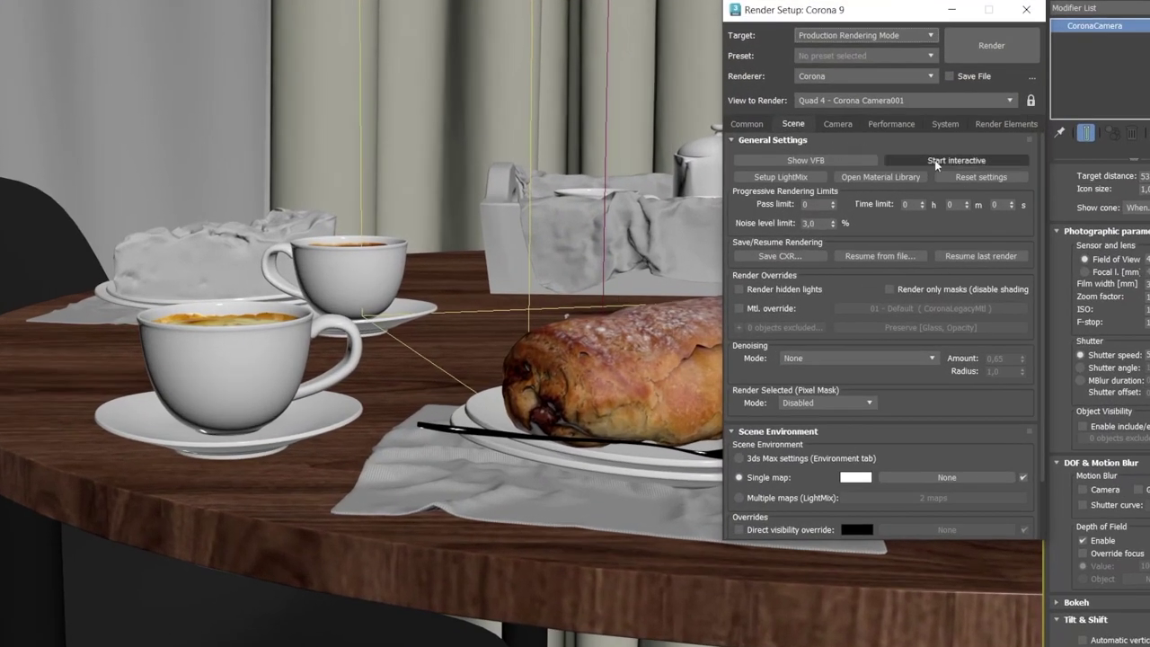
{"action": "left_click", "coordinate": [936, 163]}
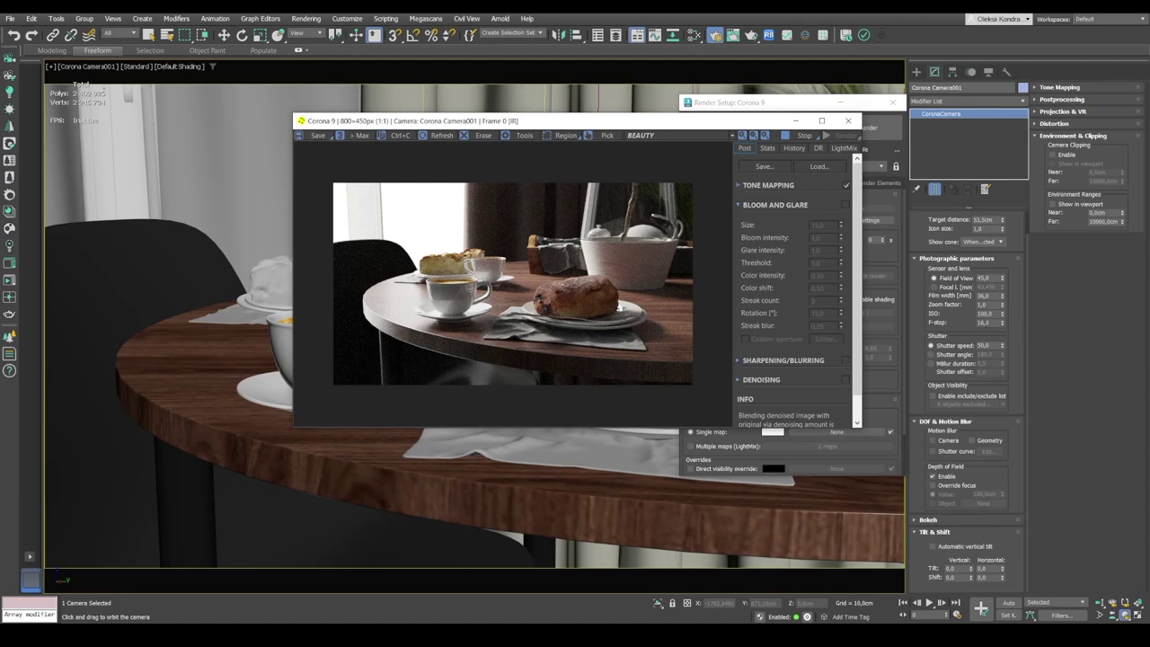
Step: Lower the camera's F-stop from 16 to 1 for a blurred background
{"action": "left_click_drag", "start_coordinate": [505, 123], "coordinate": [441, 141]}
{"action": "mouse_move", "coordinate": [982, 321]}
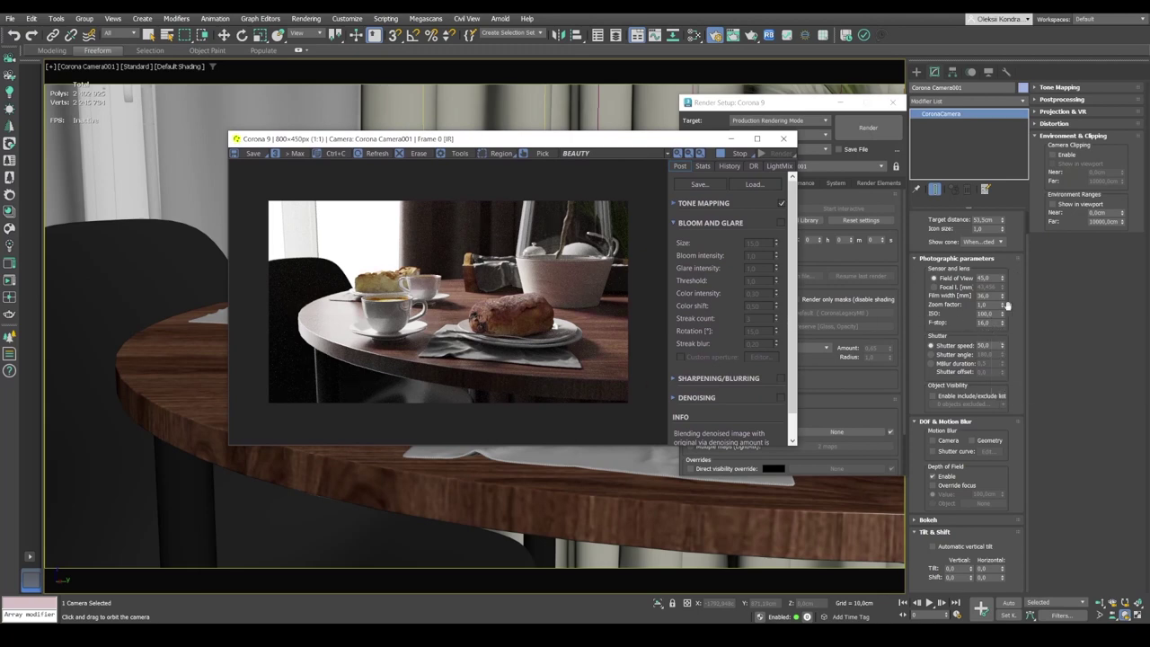
{"action": "double_click", "coordinate": [985, 322]}
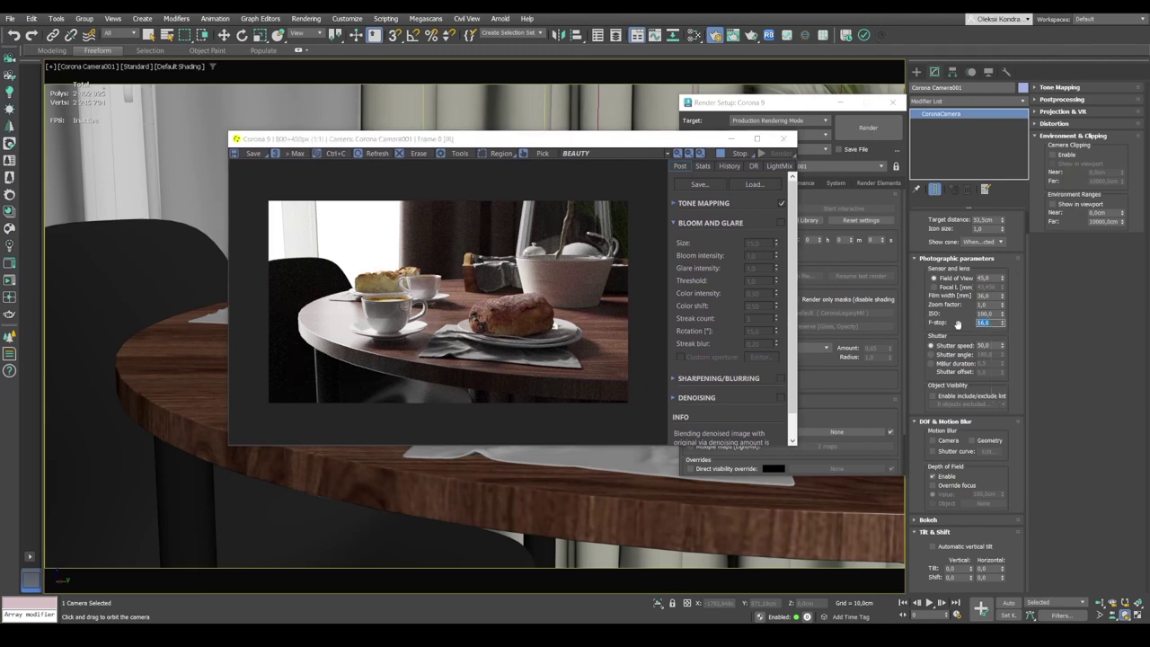
{"action": "type", "text": "1"}
{"action": "key", "text": "Return"}
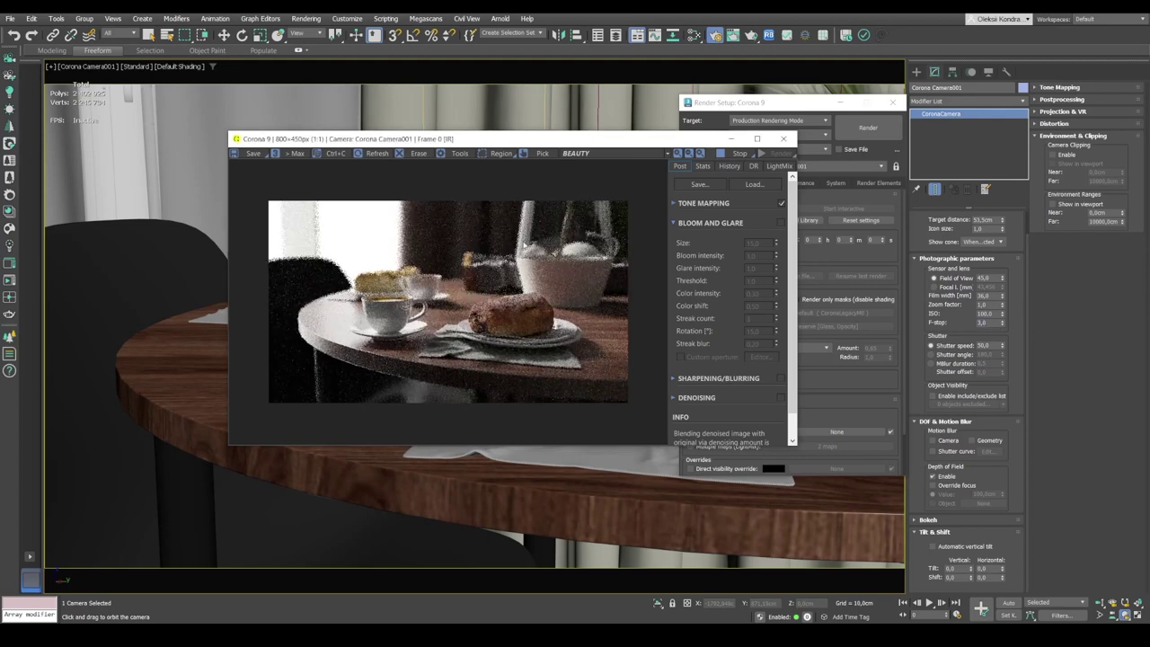
{"action": "scroll", "coordinate": [425, 238], "scroll_direction": "up", "scroll_amount": 1}
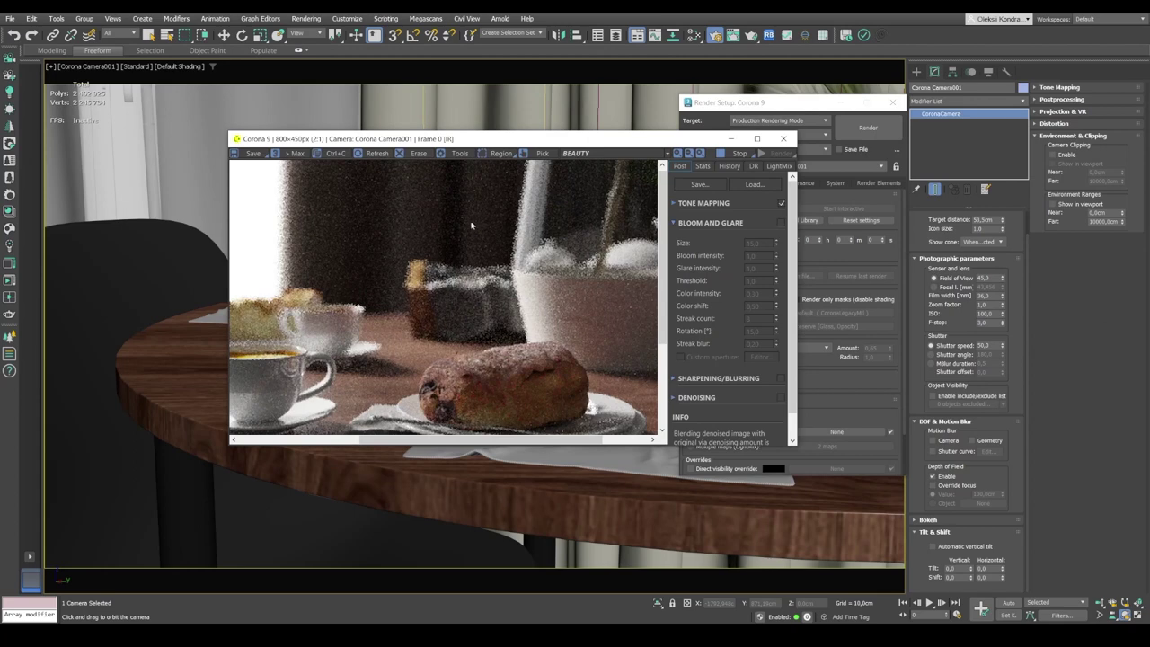
{"action": "scroll", "coordinate": [467, 227], "scroll_direction": "down", "scroll_amount": 1}
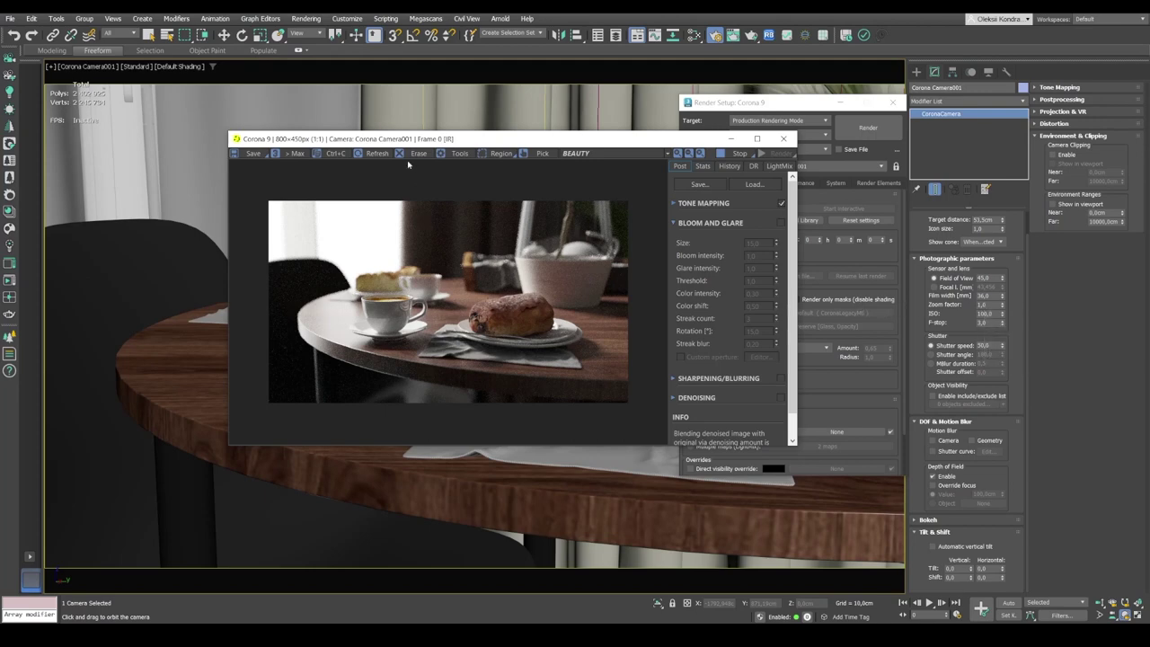
{"action": "left_click_drag", "start_coordinate": [383, 143], "coordinate": [484, 115]}
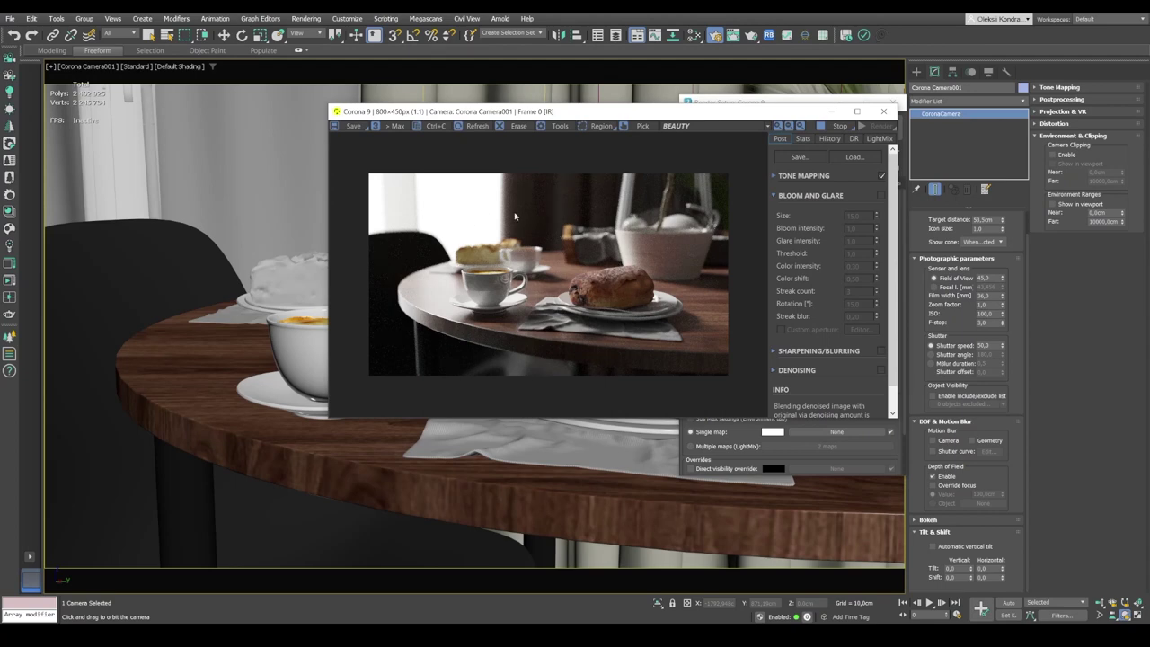
Step: Move the Corona frame buffer right and refresh the render from the camera viewport
{"action": "left_click_drag", "start_coordinate": [585, 112], "coordinate": [854, 107]}
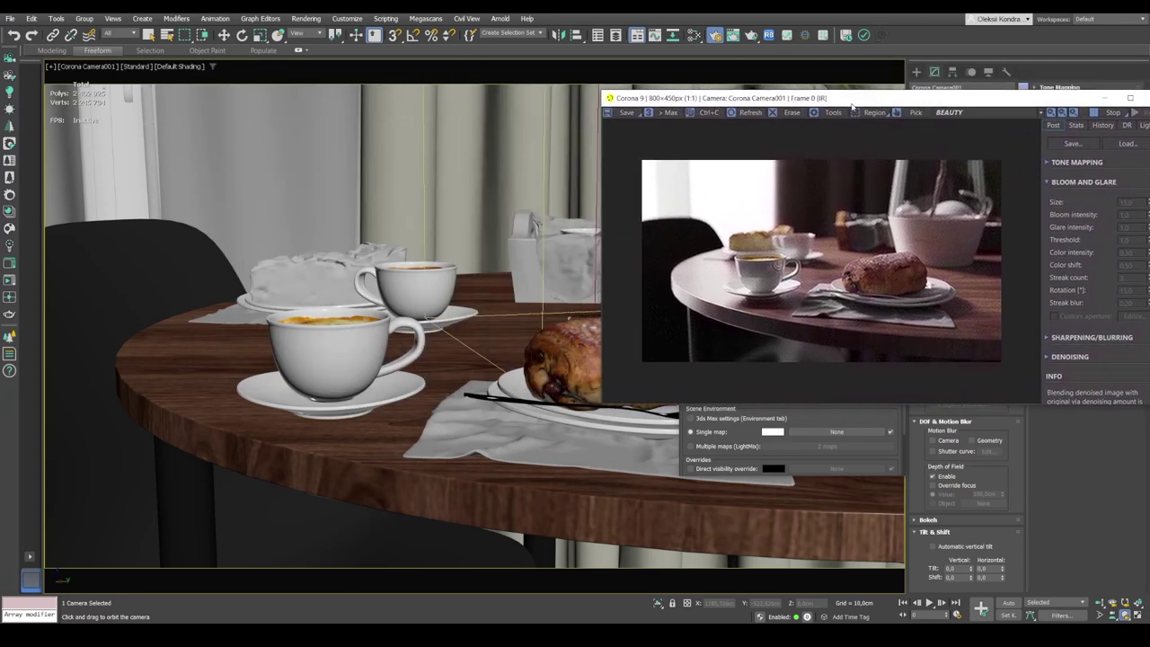
{"action": "left_click", "coordinate": [392, 256]}
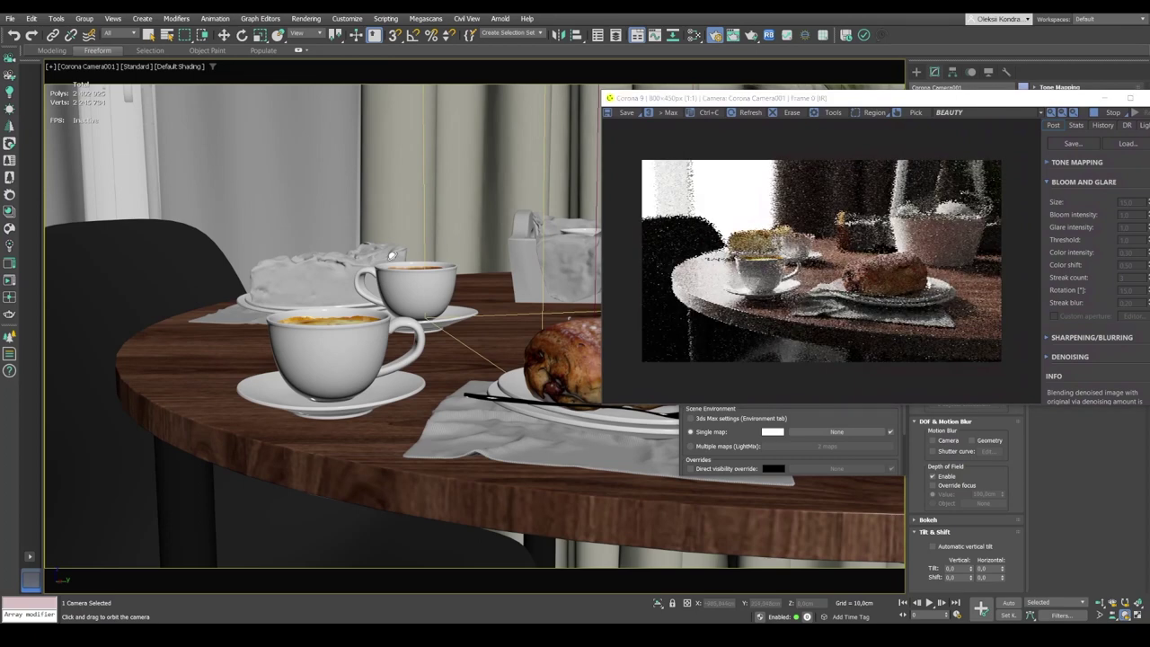
Step: Return to the four-viewport layout, orbit the Front view, and shift the render window aside
{"action": "key", "text": "alt+w"}
{"action": "middle_click", "coordinate": [291, 460]}
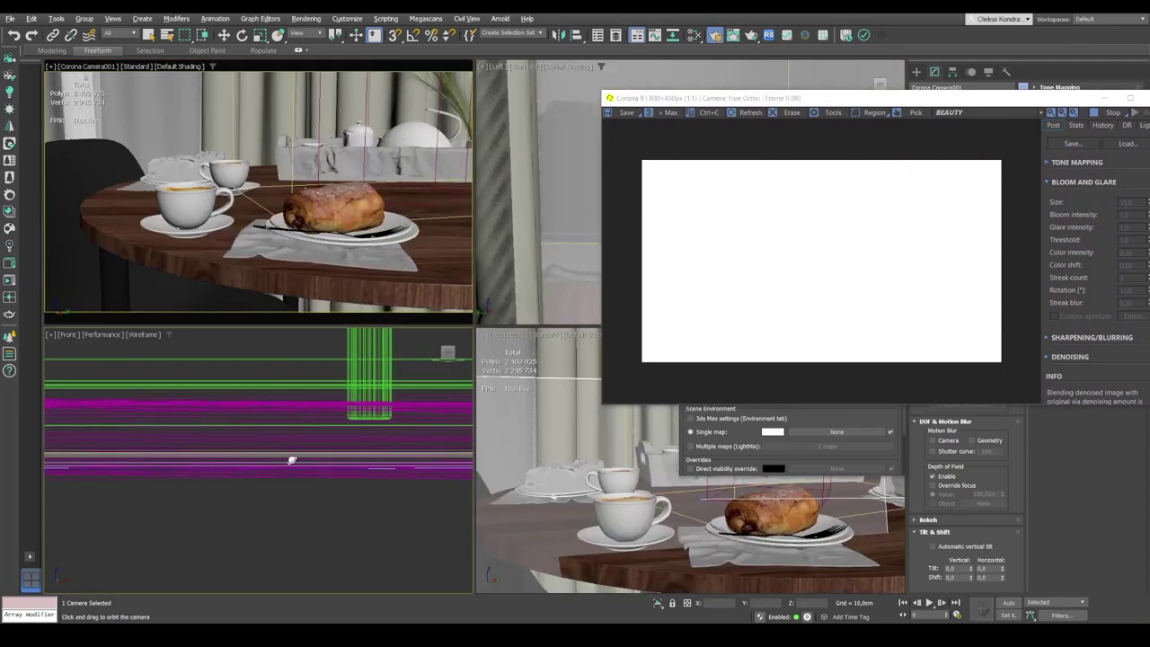
{"action": "middle_click_drag", "start_coordinate": [291, 460], "coordinate": [285, 307], "text": "alt"}
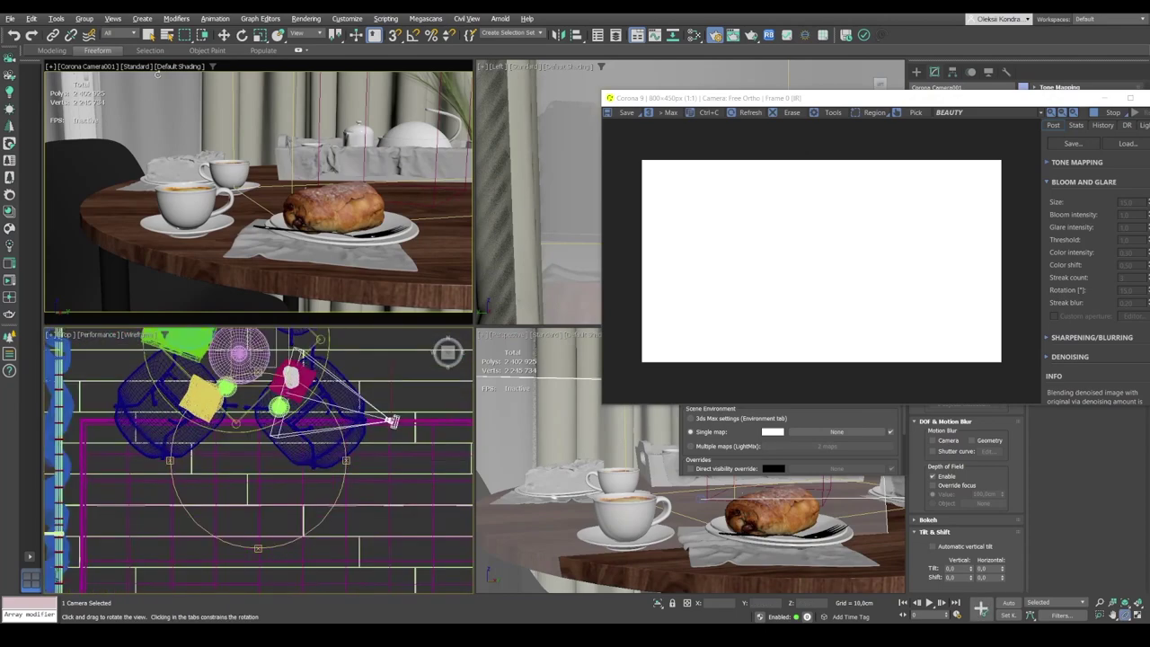
{"action": "left_click", "coordinate": [220, 38]}
{"action": "scroll", "coordinate": [219, 378], "scroll_direction": "up", "scroll_amount": 4}
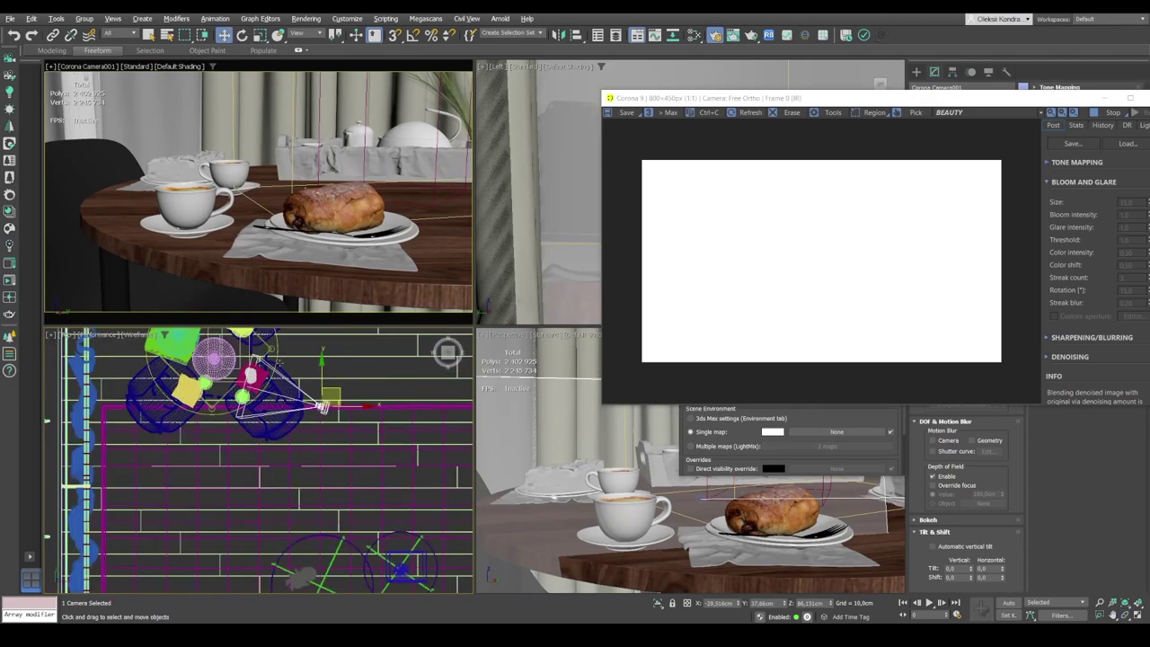
{"action": "left_click_drag", "start_coordinate": [709, 97], "coordinate": [442, 92]}
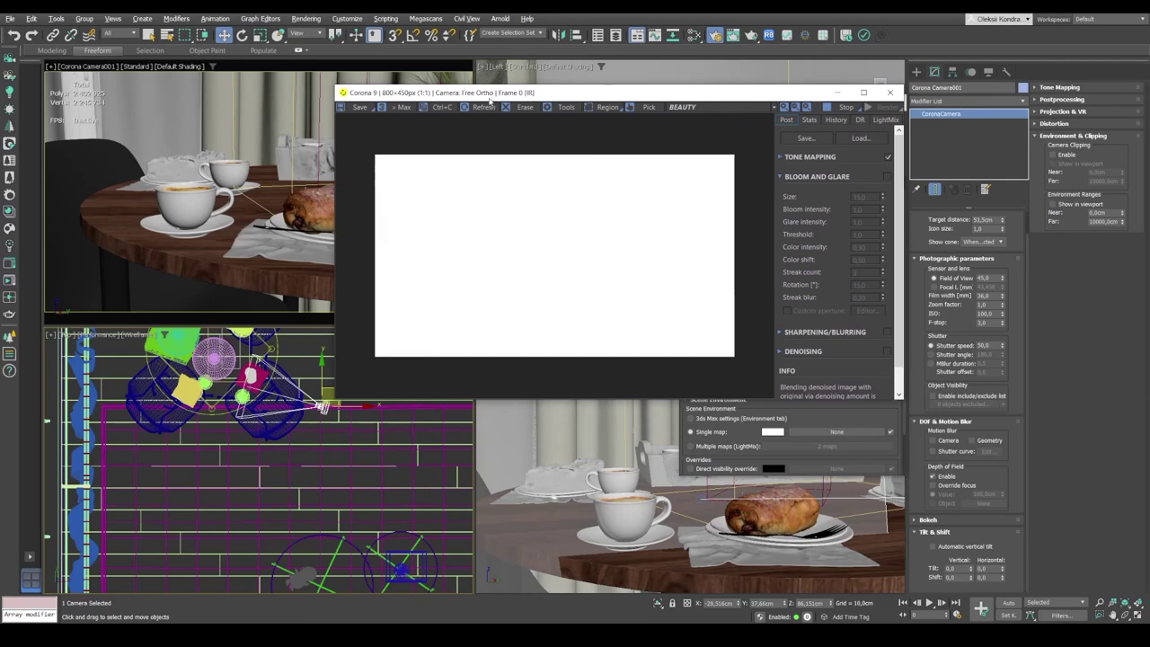
Step: Lock rendering to Corona Camera001, minimize Render Setup, and place the frame buffer top-right
{"action": "left_click", "coordinate": [165, 105]}
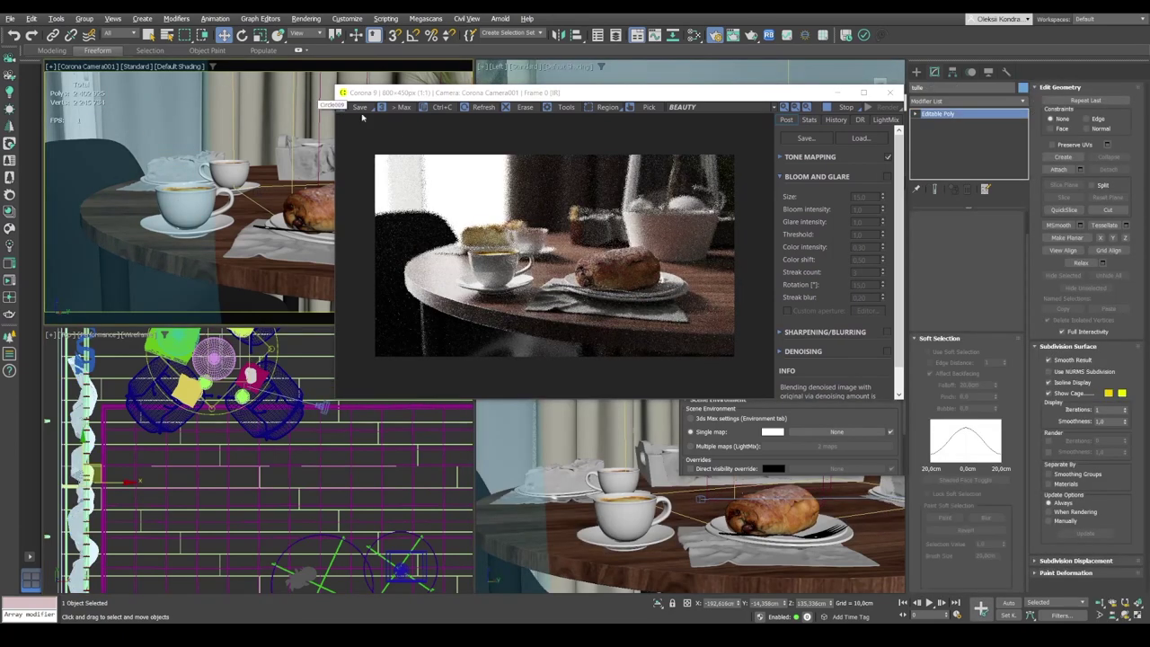
{"action": "left_click_drag", "start_coordinate": [455, 93], "coordinate": [219, 130]}
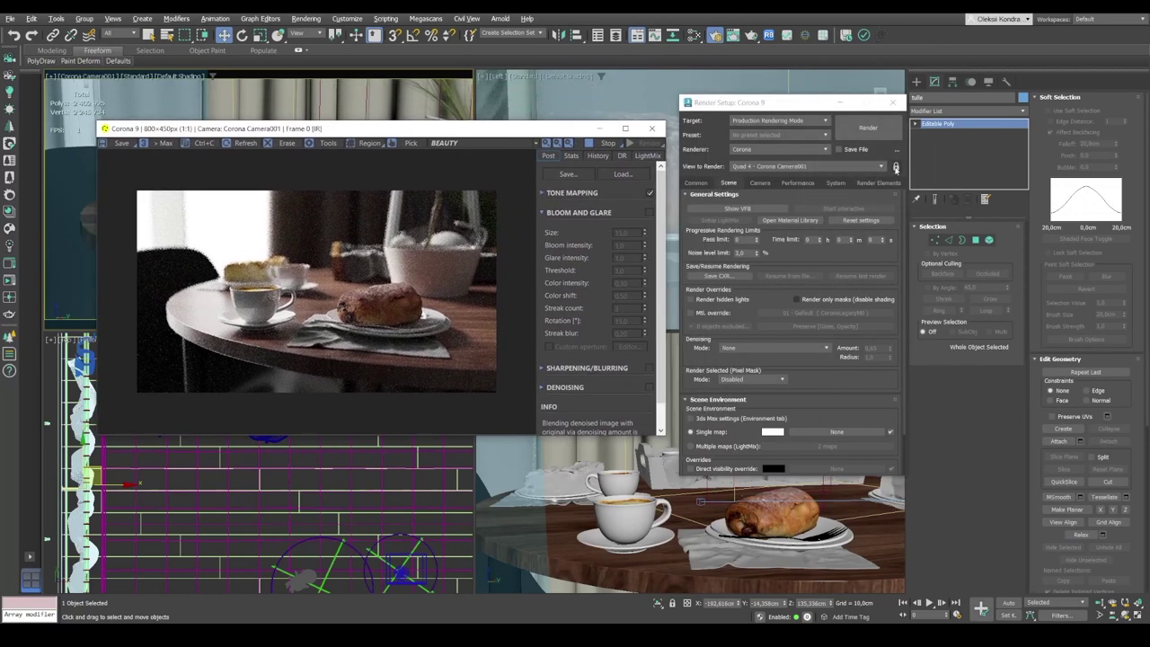
{"action": "left_click", "coordinate": [896, 168]}
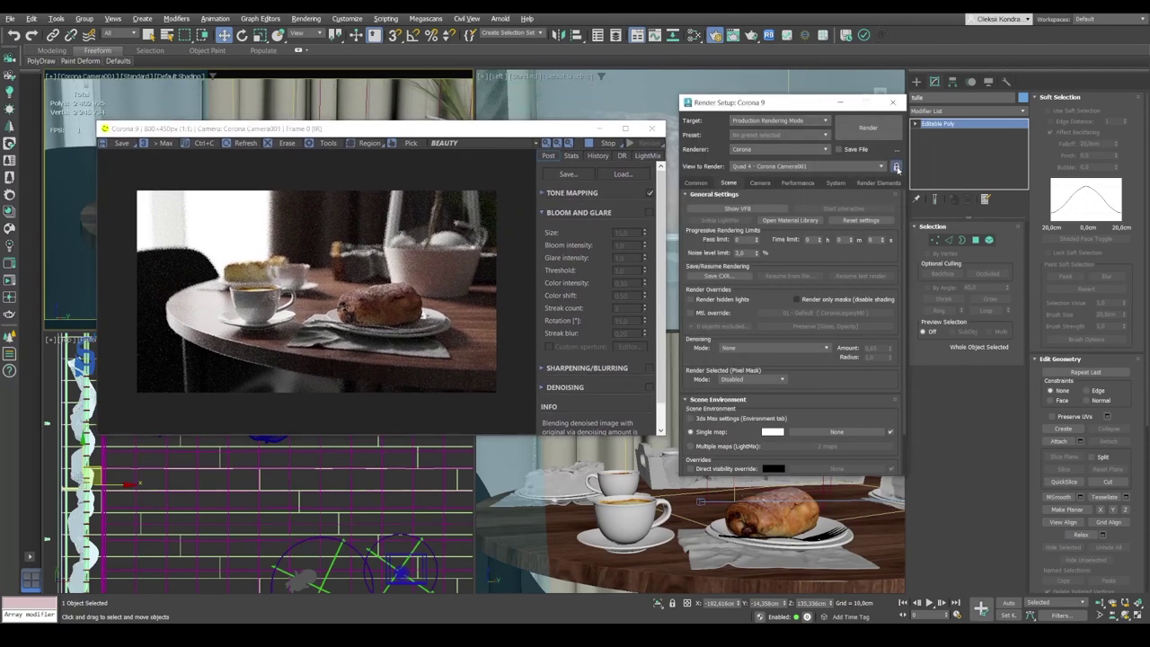
{"action": "left_click", "coordinate": [840, 104]}
{"action": "left_click_drag", "start_coordinate": [328, 131], "coordinate": [724, 32]}
{"action": "scroll", "coordinate": [241, 391], "scroll_direction": "up", "scroll_amount": 5}
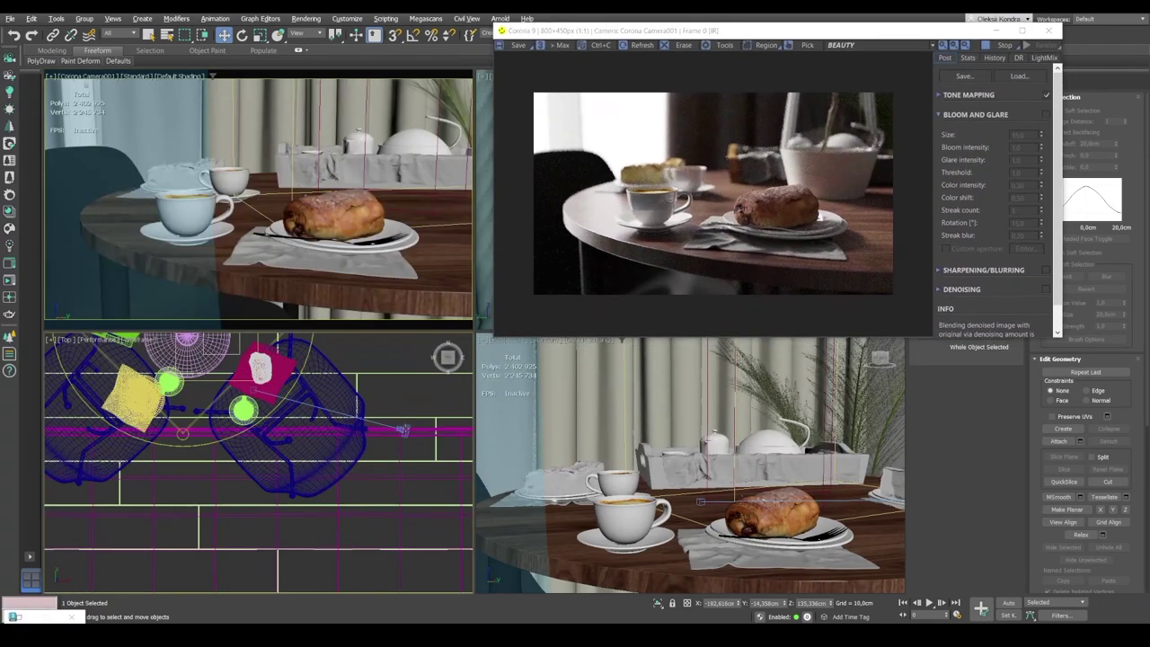
{"action": "left_click", "coordinate": [403, 431]}
{"action": "left_click", "coordinate": [119, 34]}
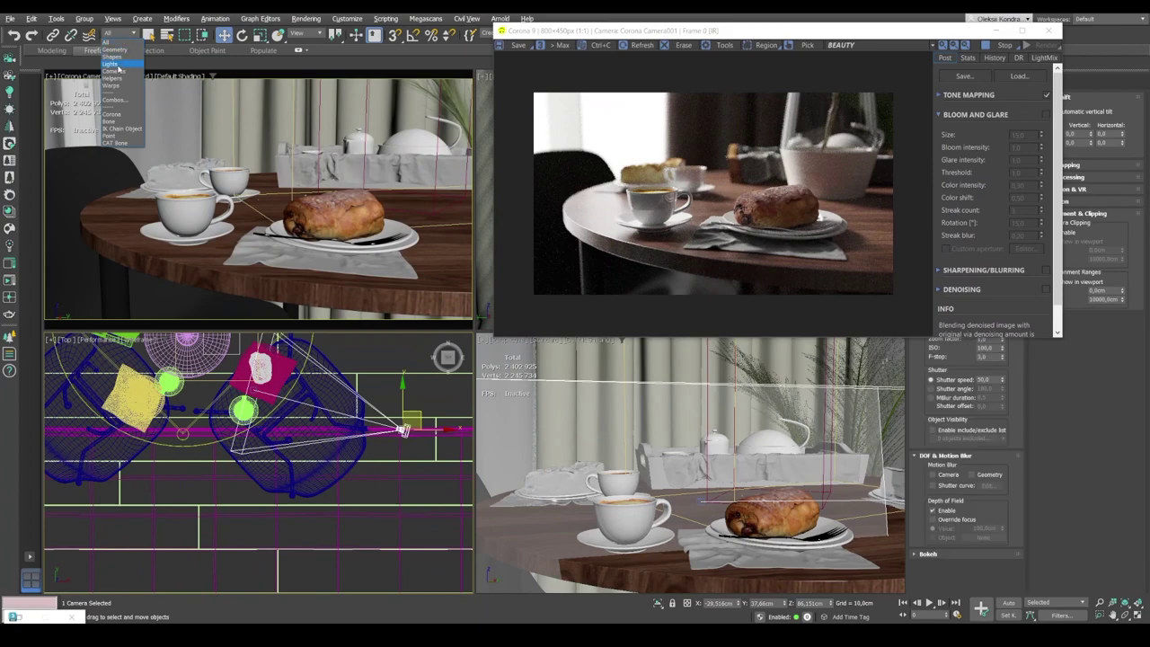
{"action": "left_click", "coordinate": [121, 74]}
{"action": "left_click", "coordinate": [281, 419]}
{"action": "middle_click_drag", "start_coordinate": [260, 370], "coordinate": [302, 432]}
{"action": "left_click_drag", "start_coordinate": [303, 432], "coordinate": [244, 387]}
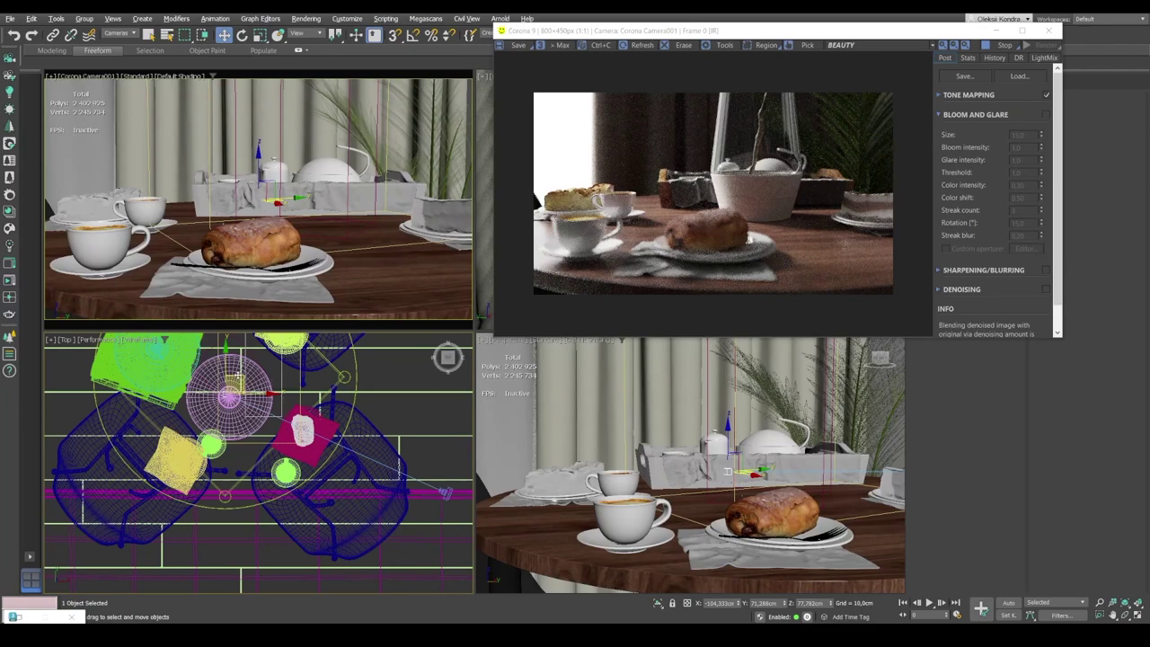
{"action": "left_click_drag", "start_coordinate": [272, 393], "coordinate": [331, 408]}
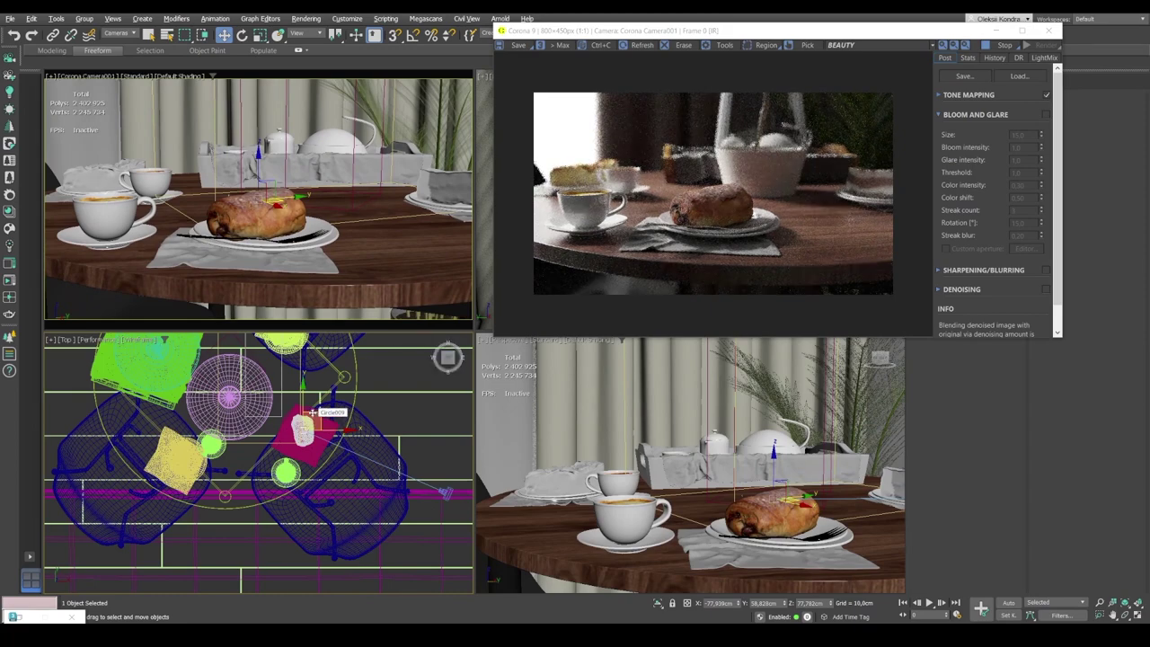
{"action": "left_click_drag", "start_coordinate": [311, 413], "coordinate": [299, 429]}
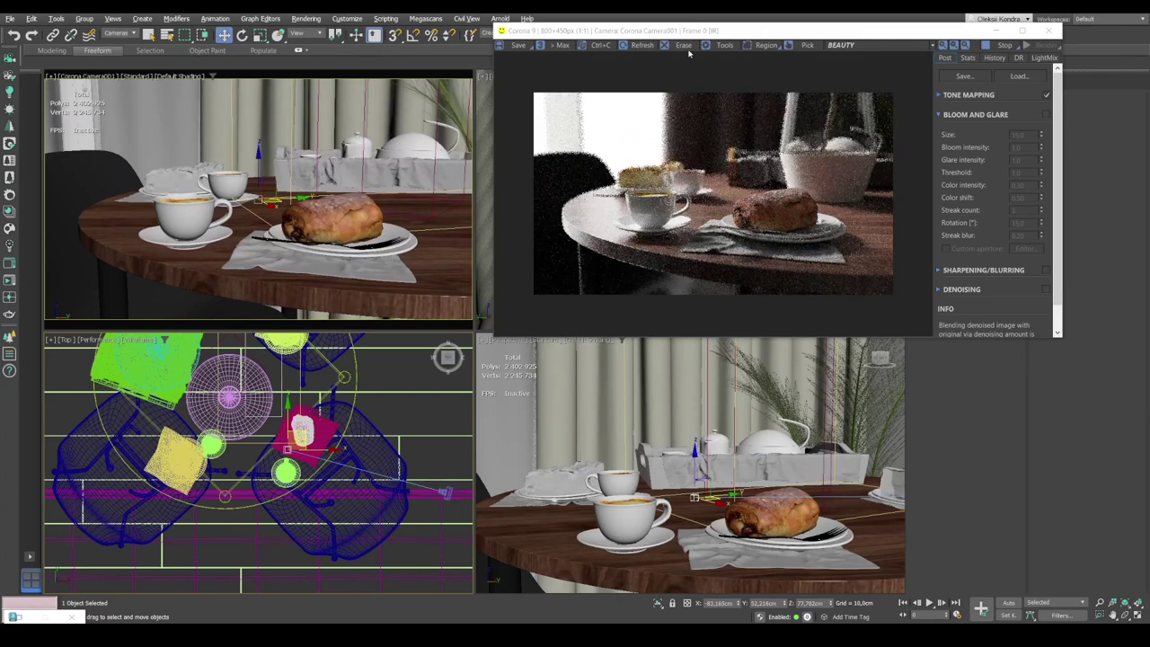
{"action": "left_click_drag", "start_coordinate": [674, 36], "coordinate": [445, 65]}
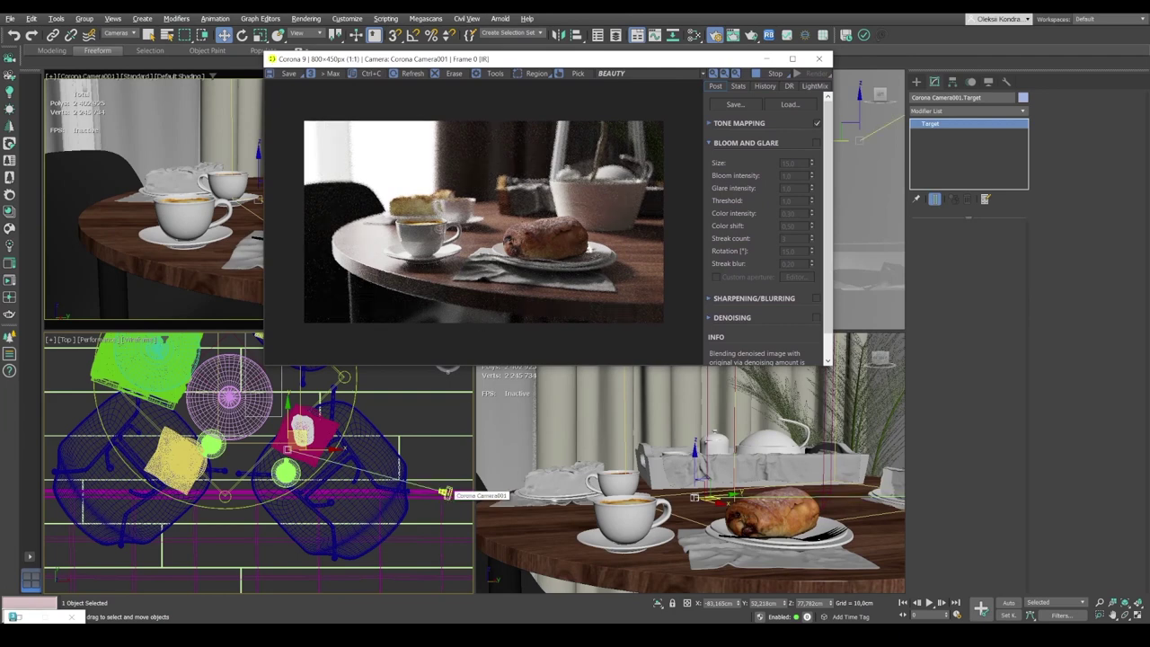
Step: Override Corona Camera001's focus distance, trying 50 cm and then setting 150 cm
{"action": "left_click", "coordinate": [445, 492]}
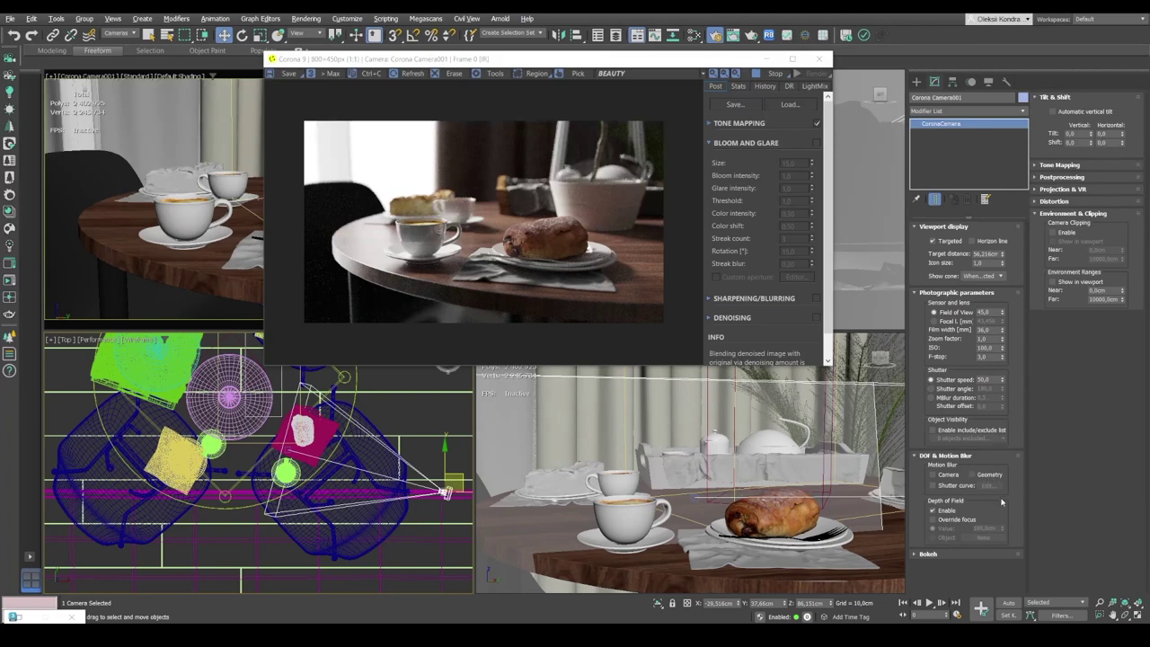
{"action": "left_click", "coordinate": [970, 521]}
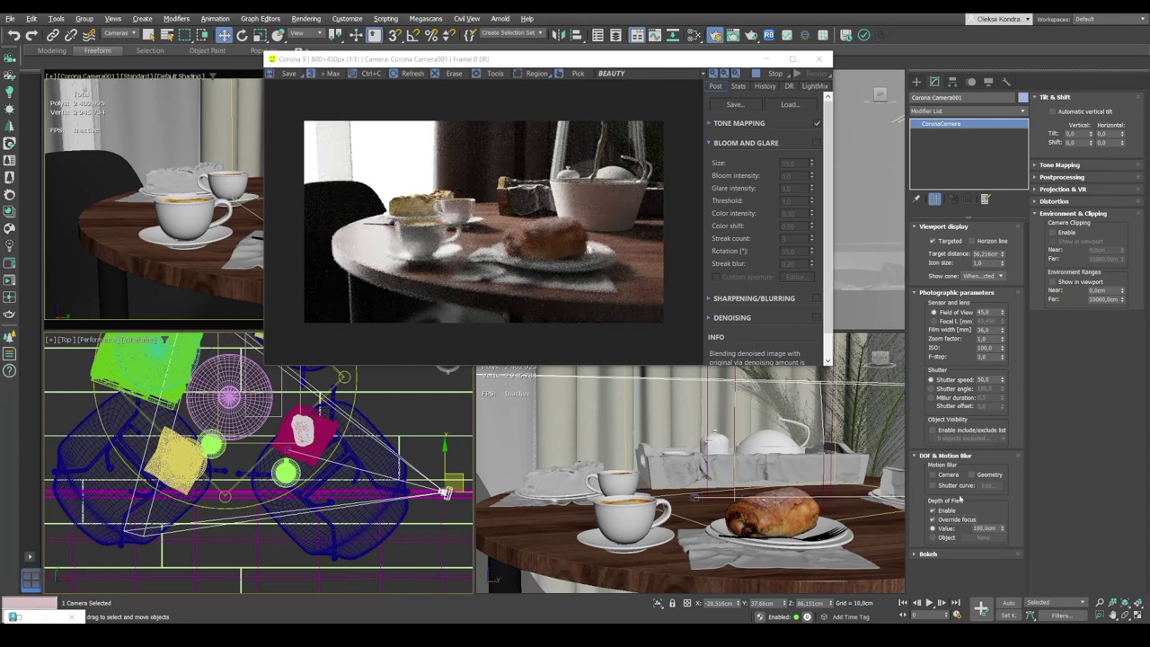
{"action": "double_click", "coordinate": [986, 527]}
{"action": "type", "text": "50"}
{"action": "key", "text": "Return"}
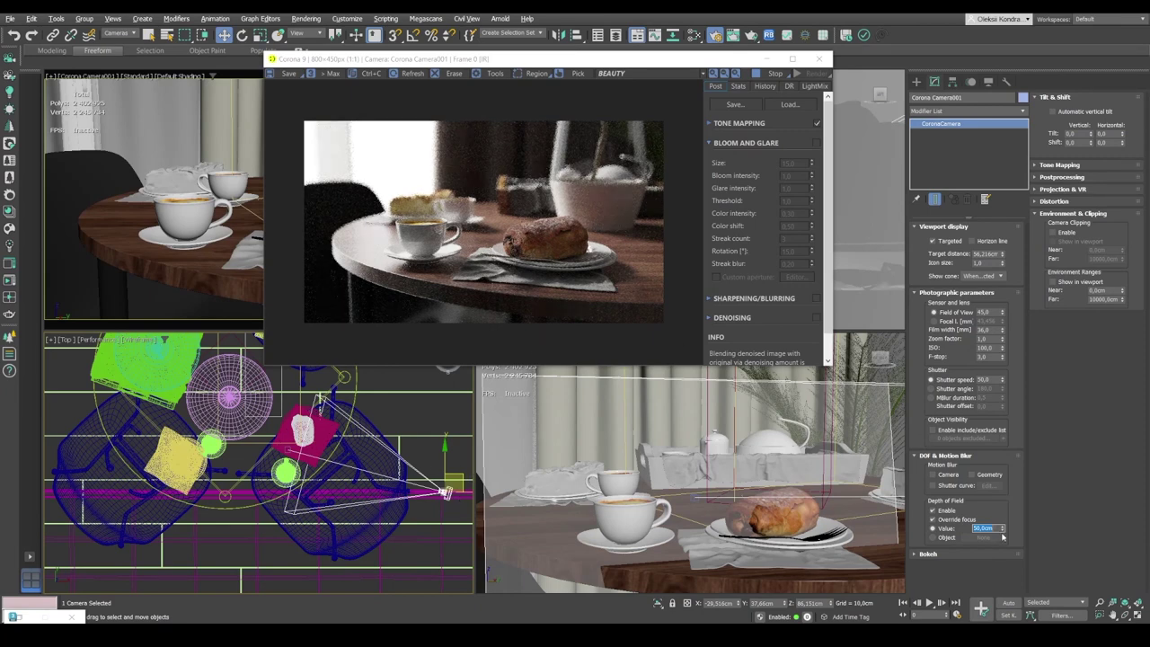
{"action": "type", "text": "50"}
{"action": "key", "text": "Return"}
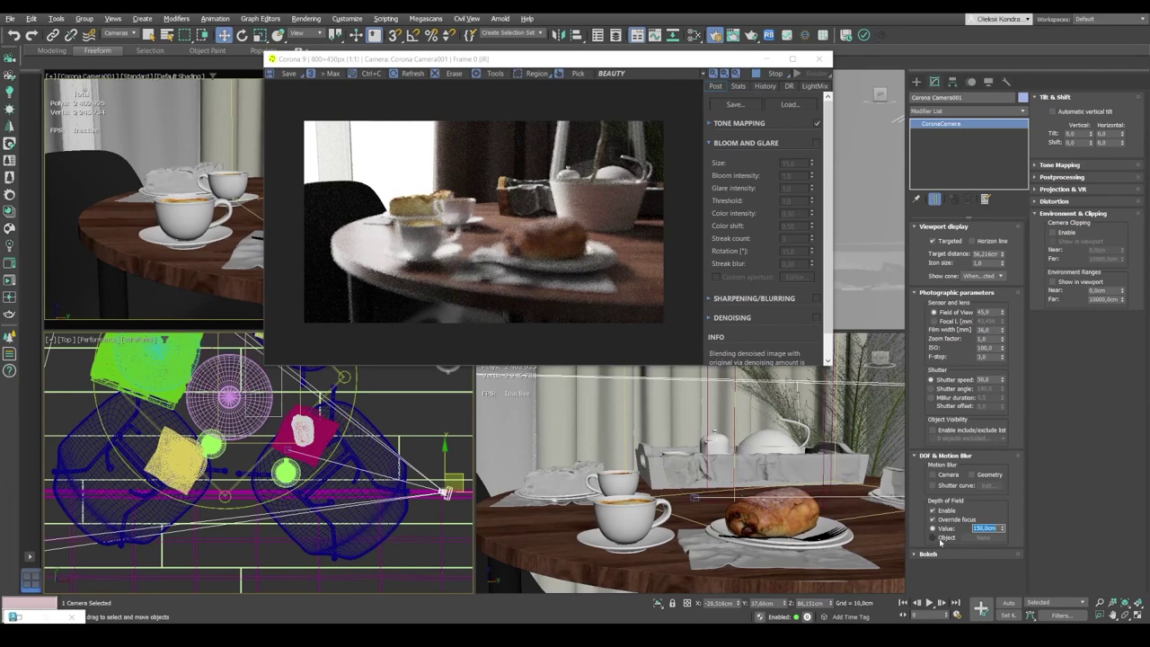
Step: Switch the depth-of-field focus to Object mode and reset the selection filter to All
{"action": "left_click", "coordinate": [939, 538]}
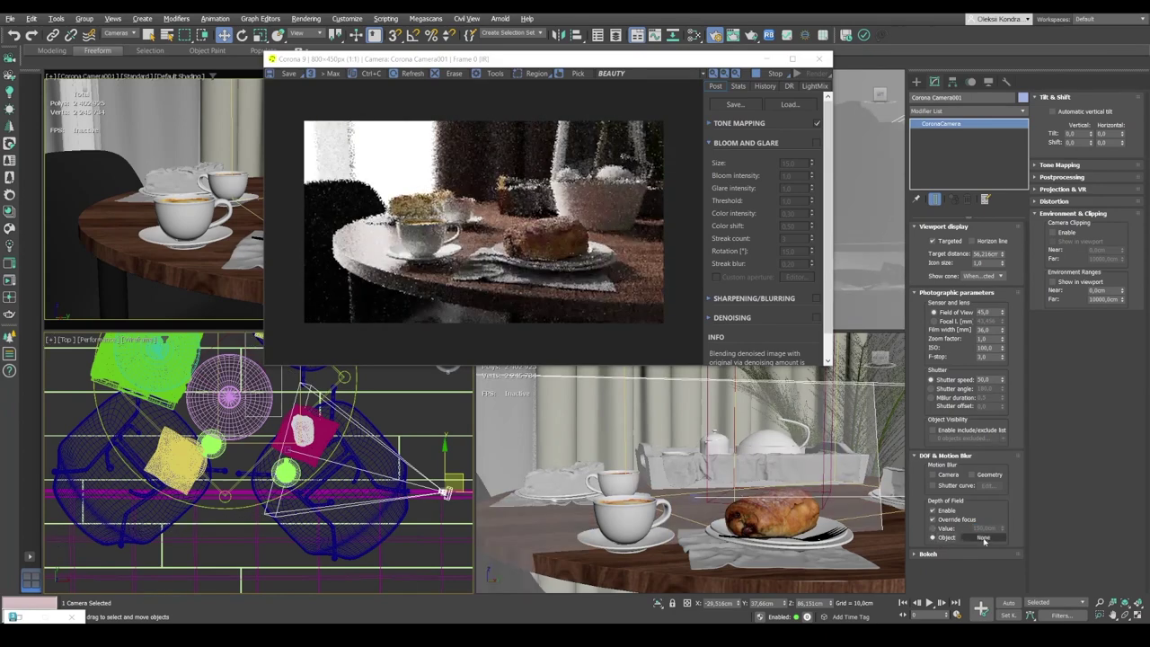
{"action": "left_click", "coordinate": [984, 537]}
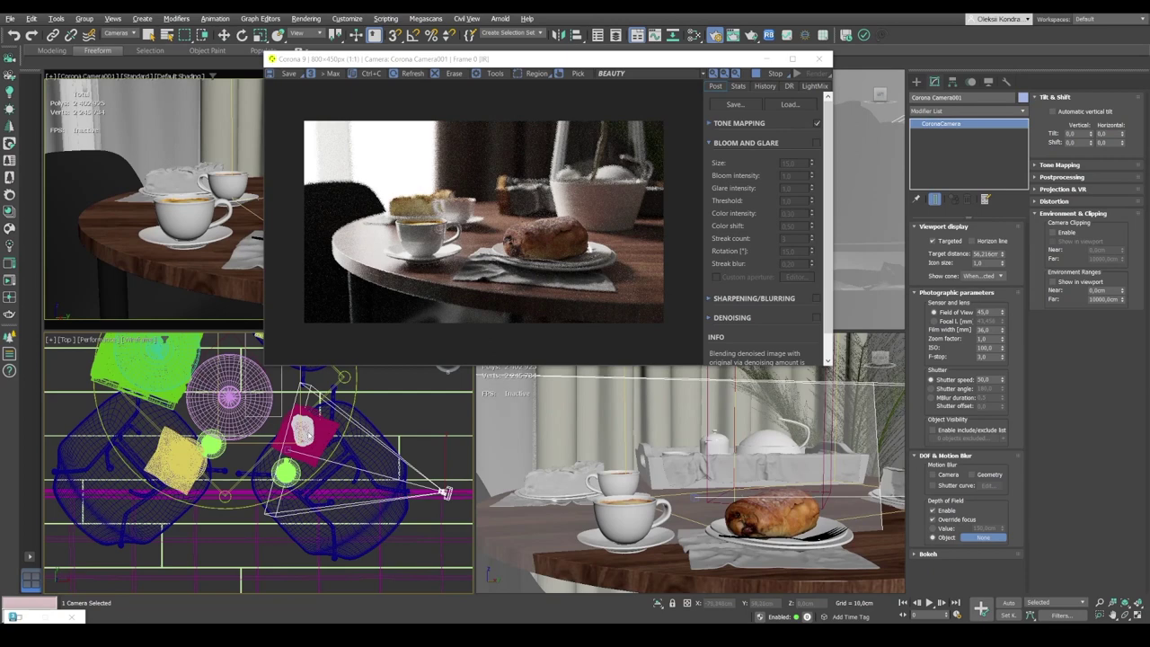
{"action": "left_click_drag", "start_coordinate": [416, 58], "coordinate": [585, 47]}
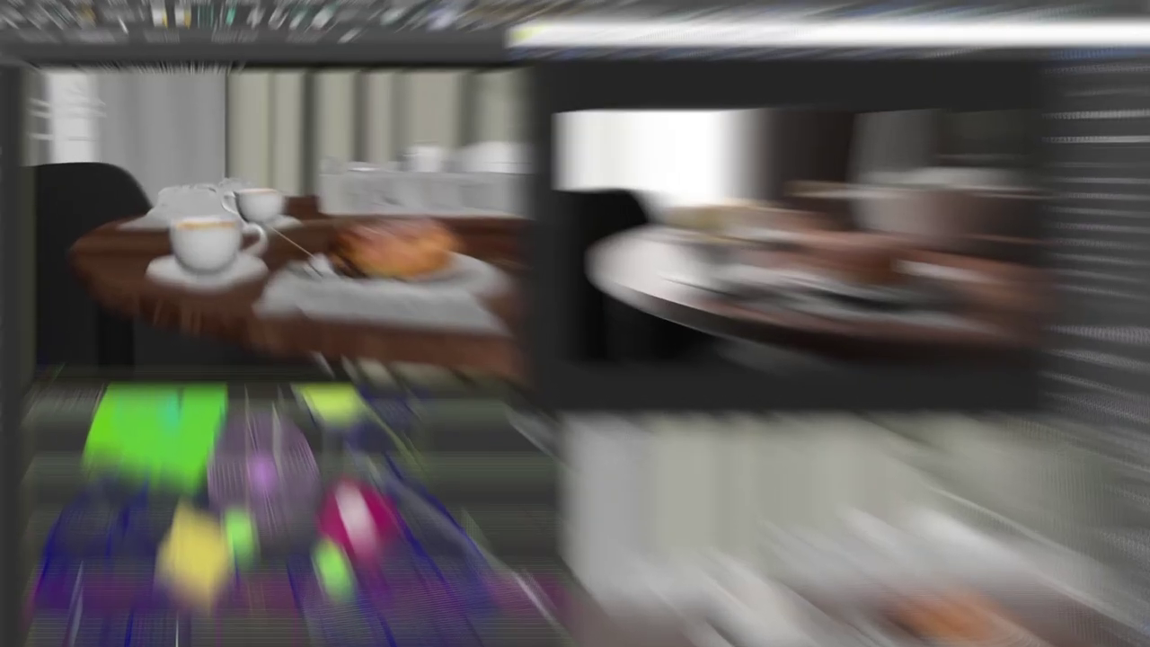
{"action": "left_click", "coordinate": [115, 34]}
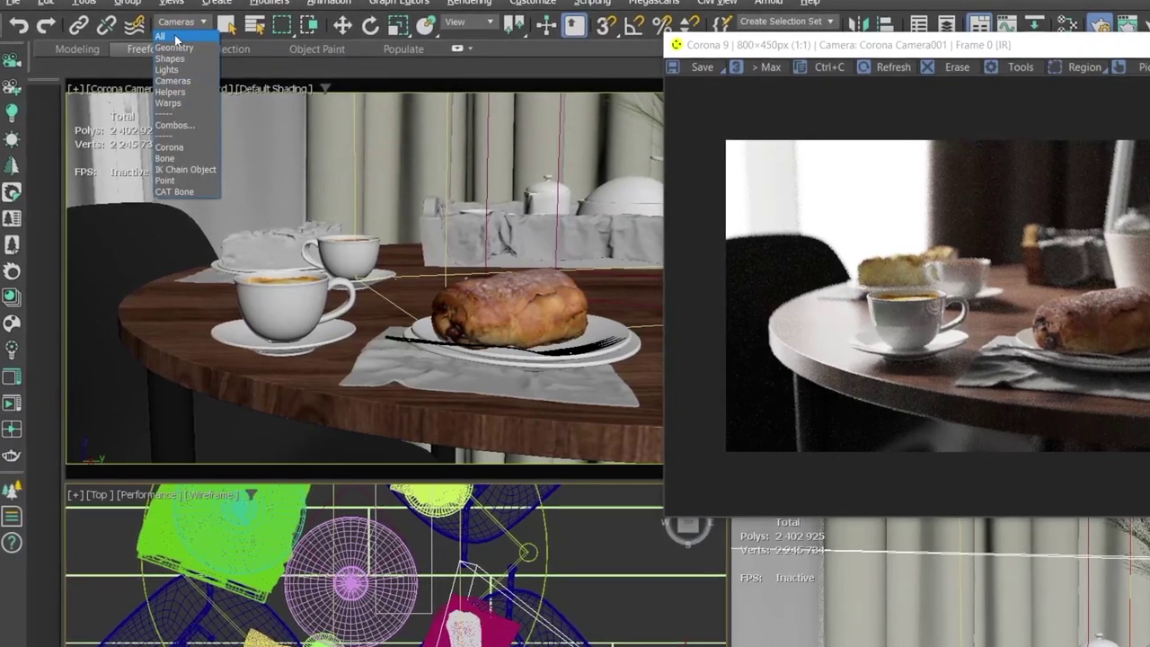
{"action": "left_click", "coordinate": [176, 37]}
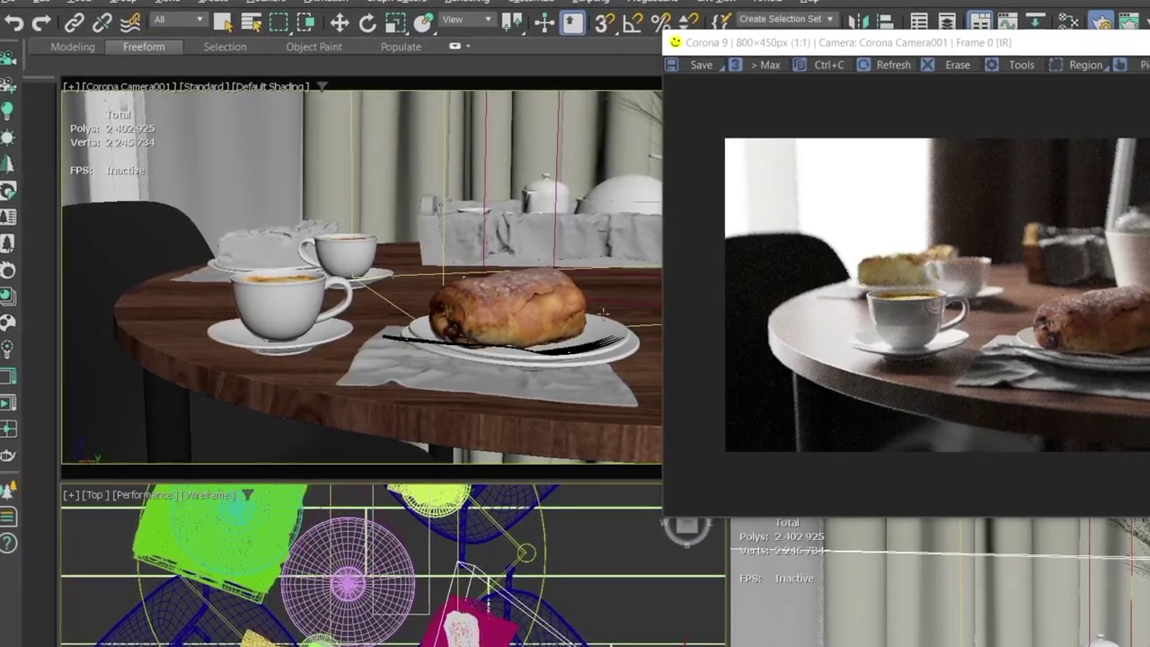
Step: Pick Circle006 in the viewport as the camera's focus object
{"action": "key", "text": "w"}
{"action": "left_click", "coordinate": [511, 309]}
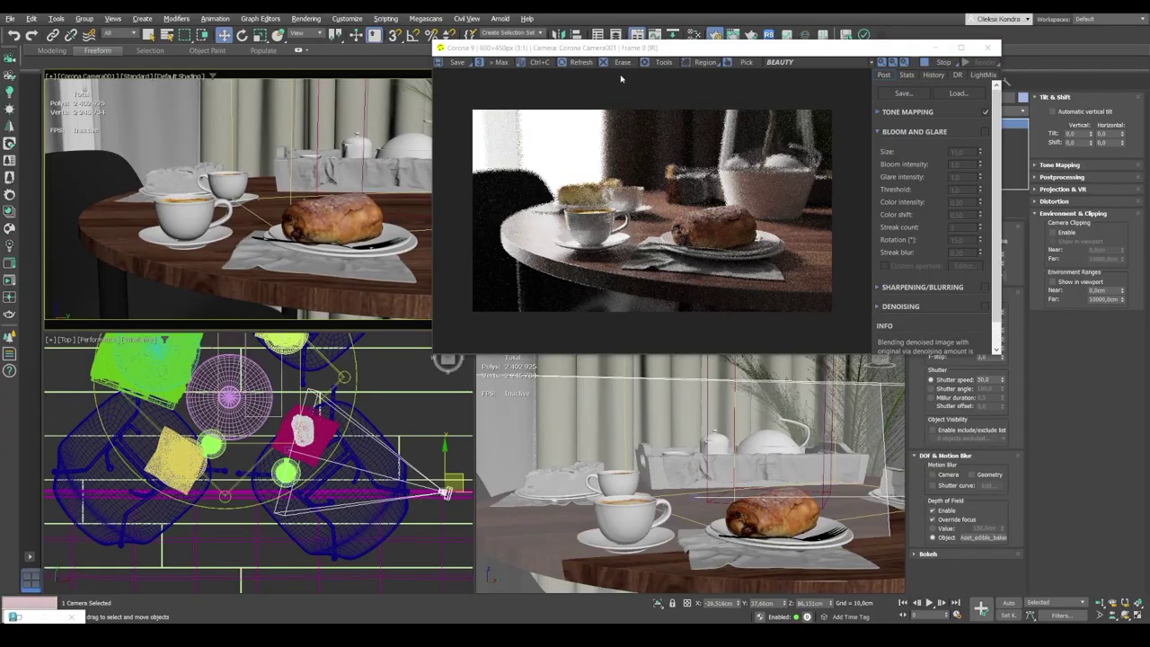
{"action": "left_click_drag", "start_coordinate": [614, 51], "coordinate": [520, 59]}
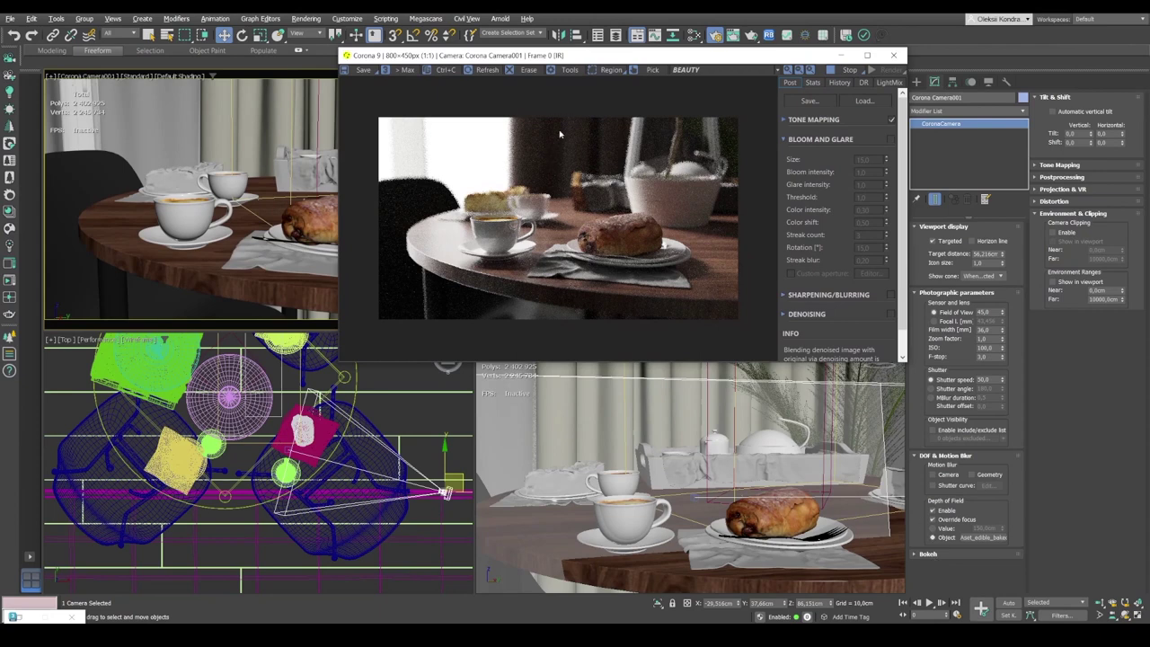
{"action": "left_click_drag", "start_coordinate": [455, 57], "coordinate": [561, 51]}
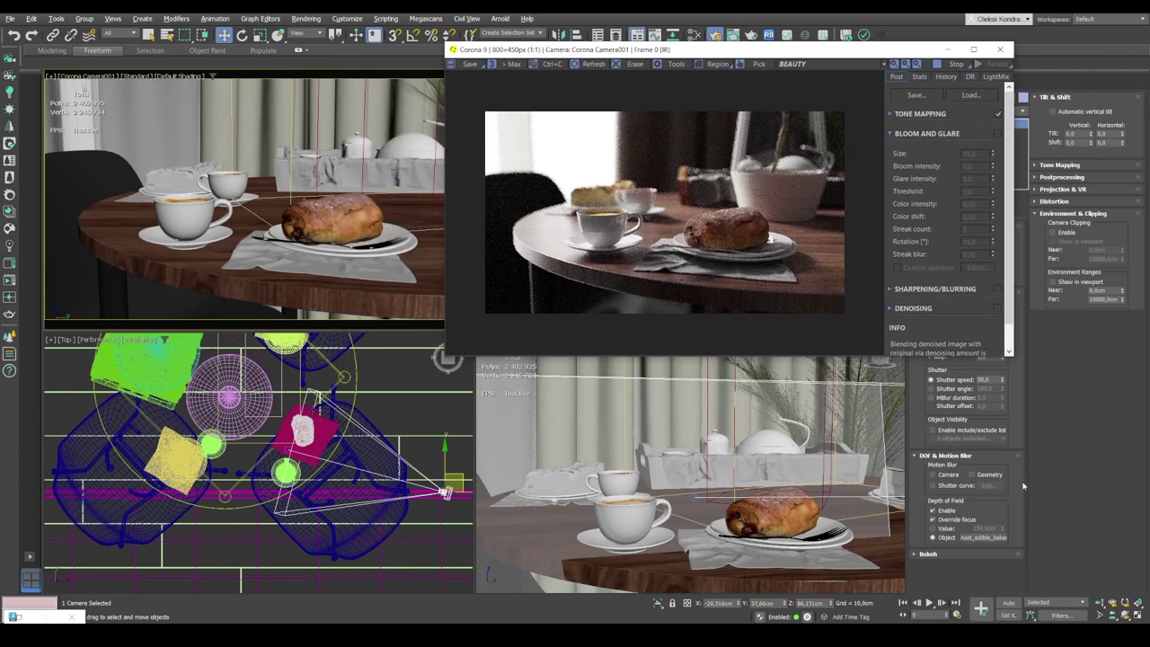
{"action": "left_click", "coordinate": [984, 538]}
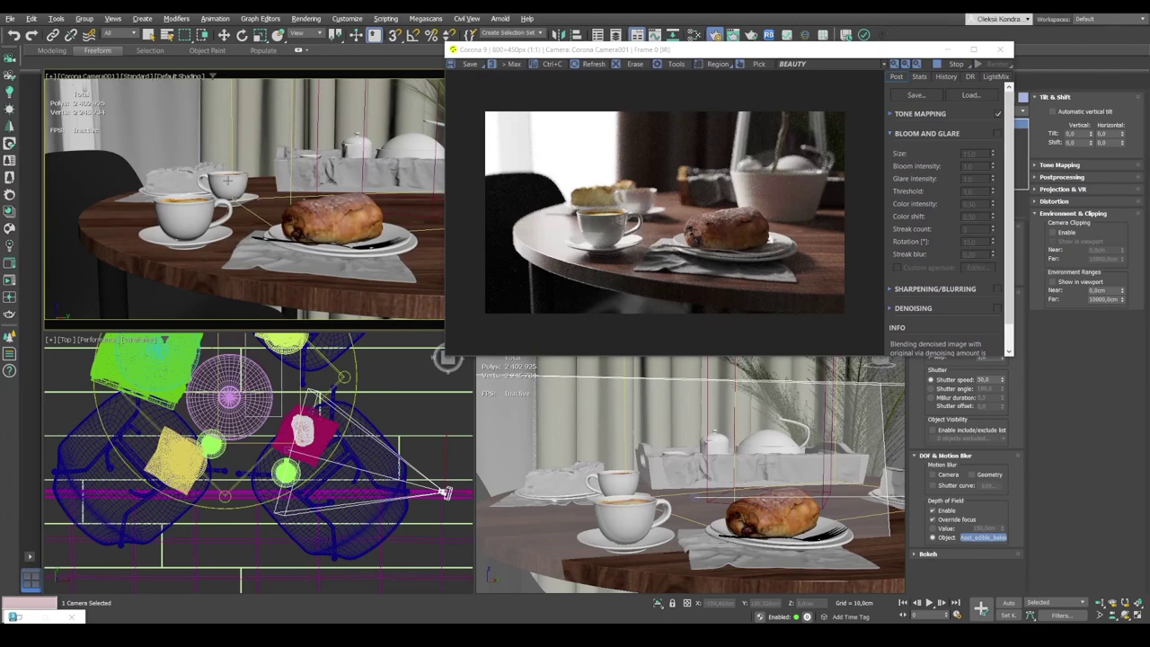
{"action": "left_click", "coordinate": [629, 557]}
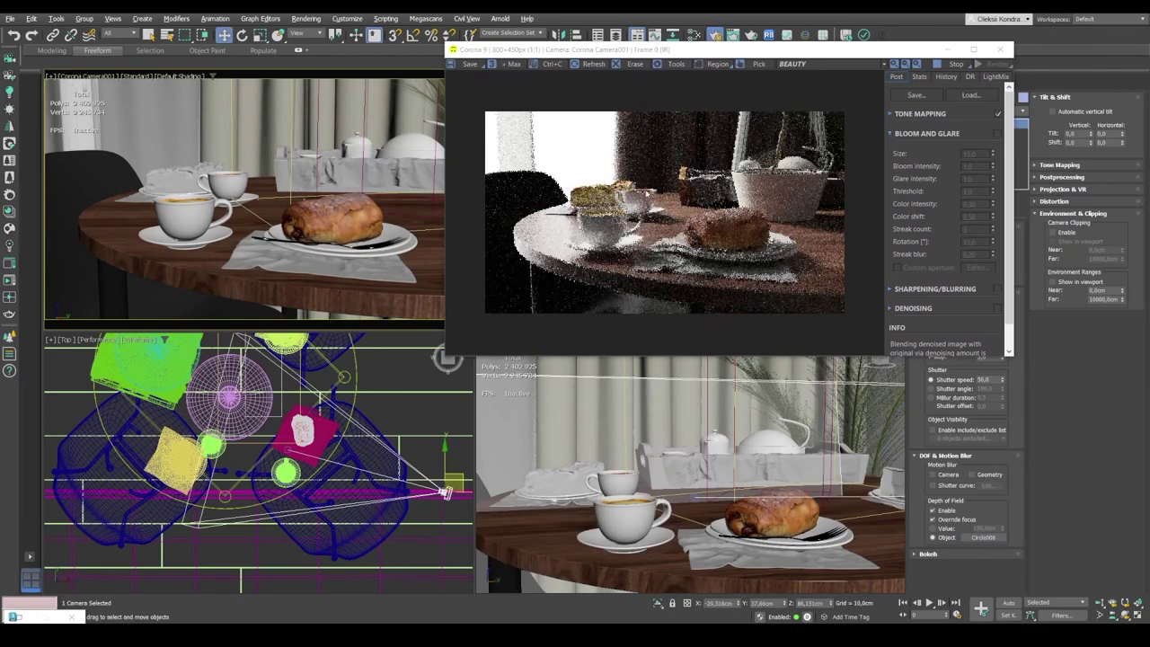
{"action": "scroll", "coordinate": [684, 211], "scroll_direction": "up", "scroll_amount": 1}
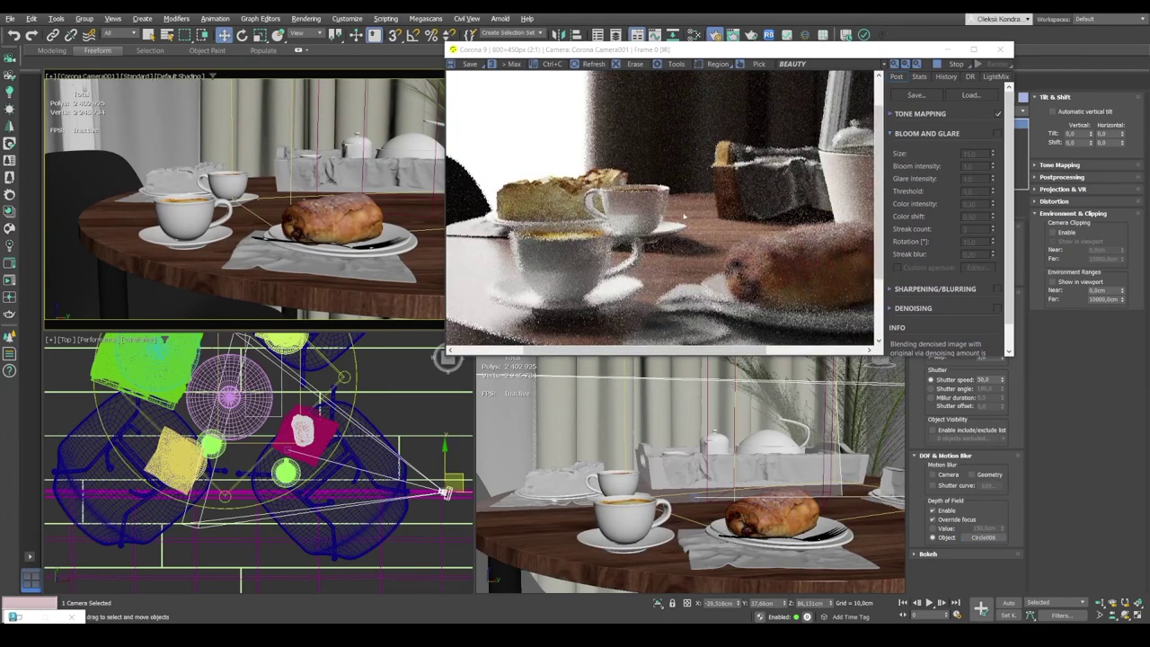
{"action": "scroll", "coordinate": [745, 218], "scroll_direction": "down", "scroll_amount": 1}
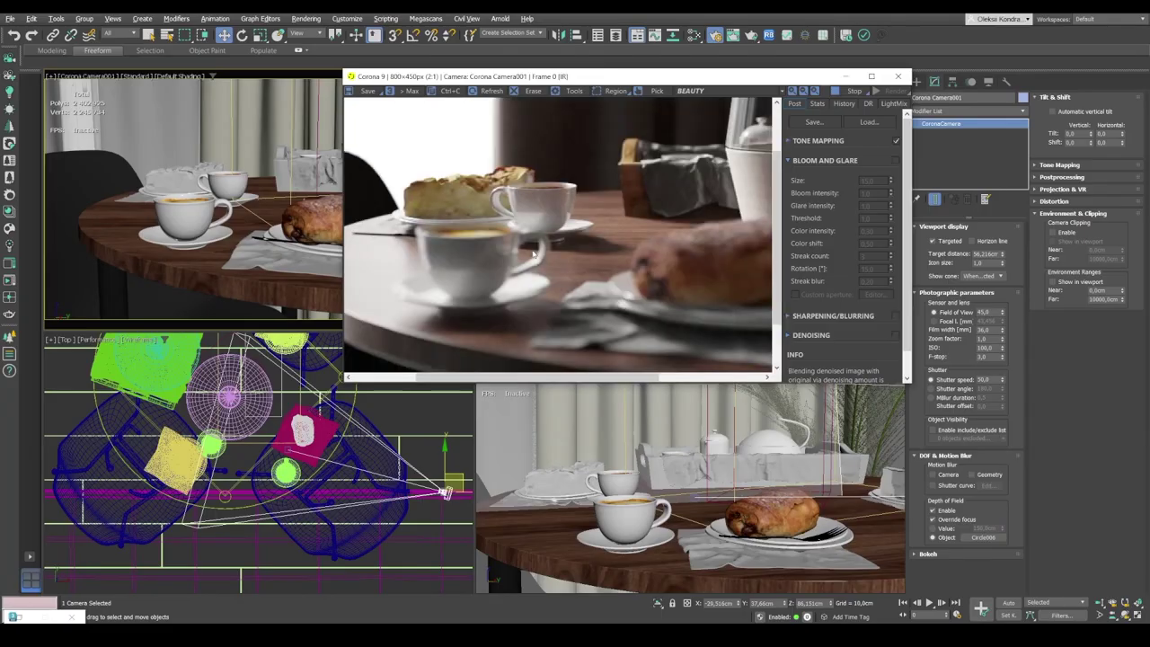
{"action": "scroll", "coordinate": [521, 257], "scroll_direction": "up", "scroll_amount": 2}
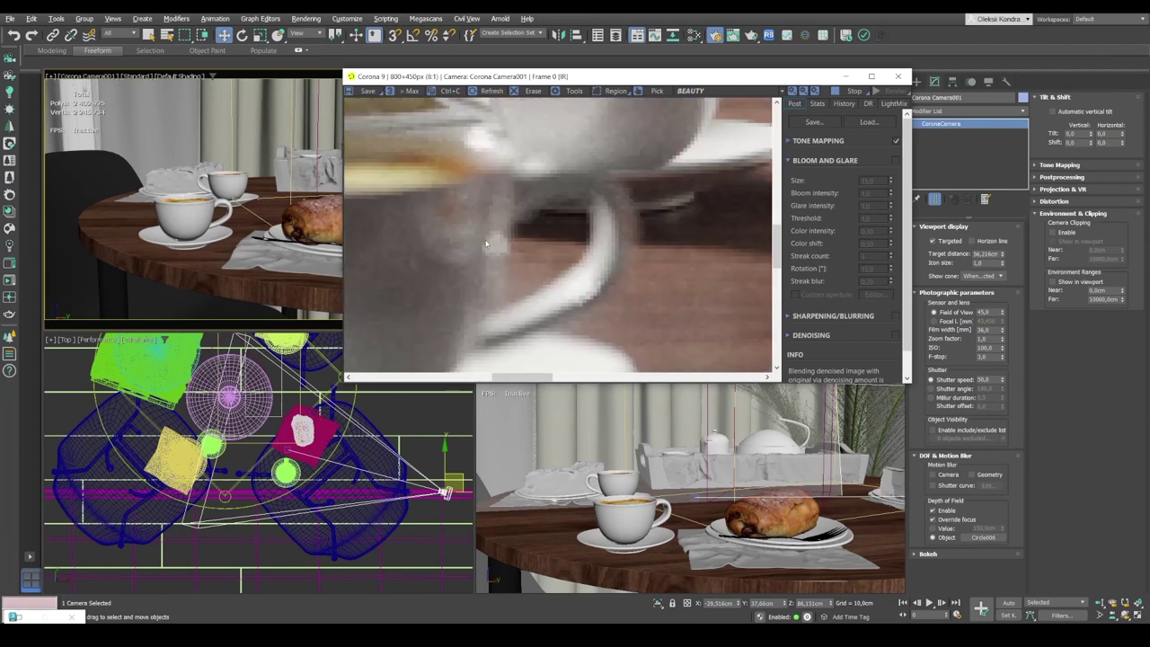
{"action": "scroll", "coordinate": [505, 243], "scroll_direction": "down", "scroll_amount": 2}
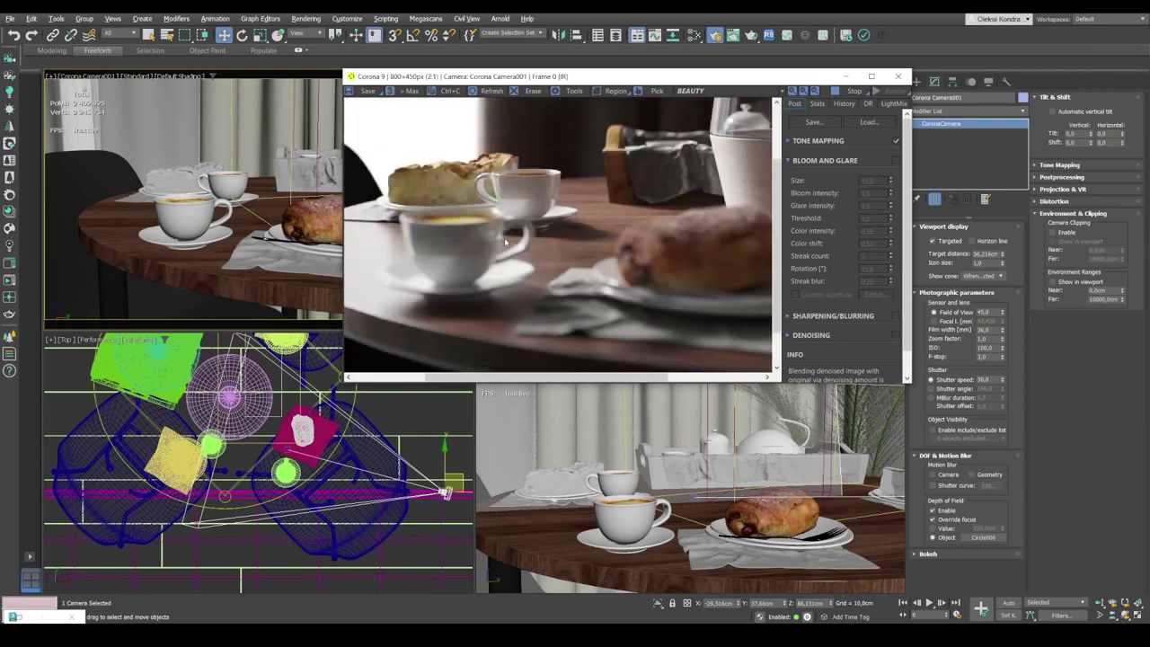
{"action": "scroll", "coordinate": [505, 243], "scroll_direction": "down", "scroll_amount": 1}
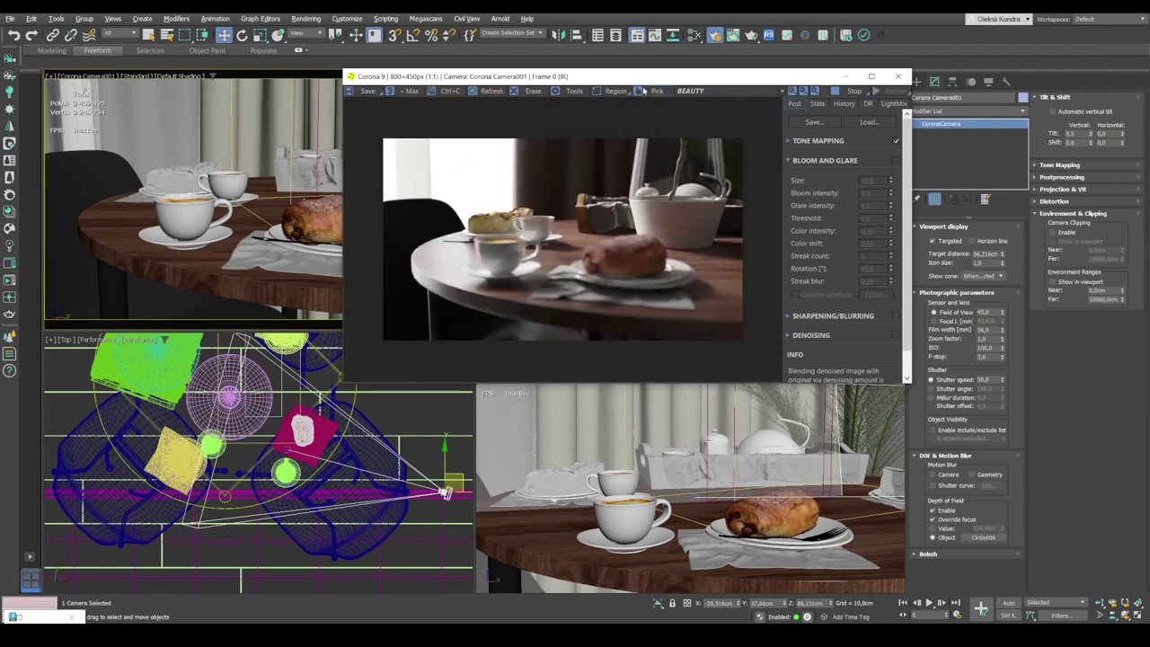
{"action": "left_click_drag", "start_coordinate": [628, 83], "coordinate": [603, 80]}
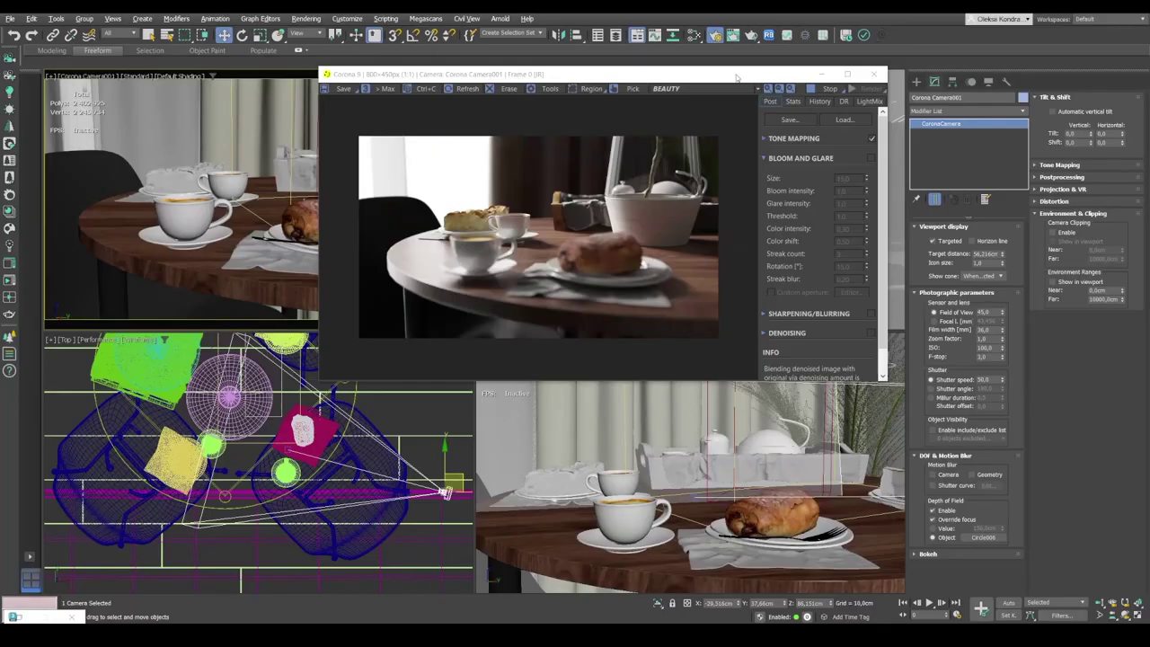
{"action": "mouse_move", "coordinate": [737, 78]}
{"action": "left_mouse_down"}
{"action": "mouse_move", "coordinate": [728, 129]}
{"action": "mouse_move", "coordinate": [474, 121]}
{"action": "mouse_move", "coordinate": [721, 81]}
{"action": "mouse_move", "coordinate": [726, 92]}
{"action": "left_mouse_up"}
Step: In Render Setup's Camera settings, change the bokeh shape to Bladed with 5 blades
{"action": "left_click", "coordinate": [715, 34]}
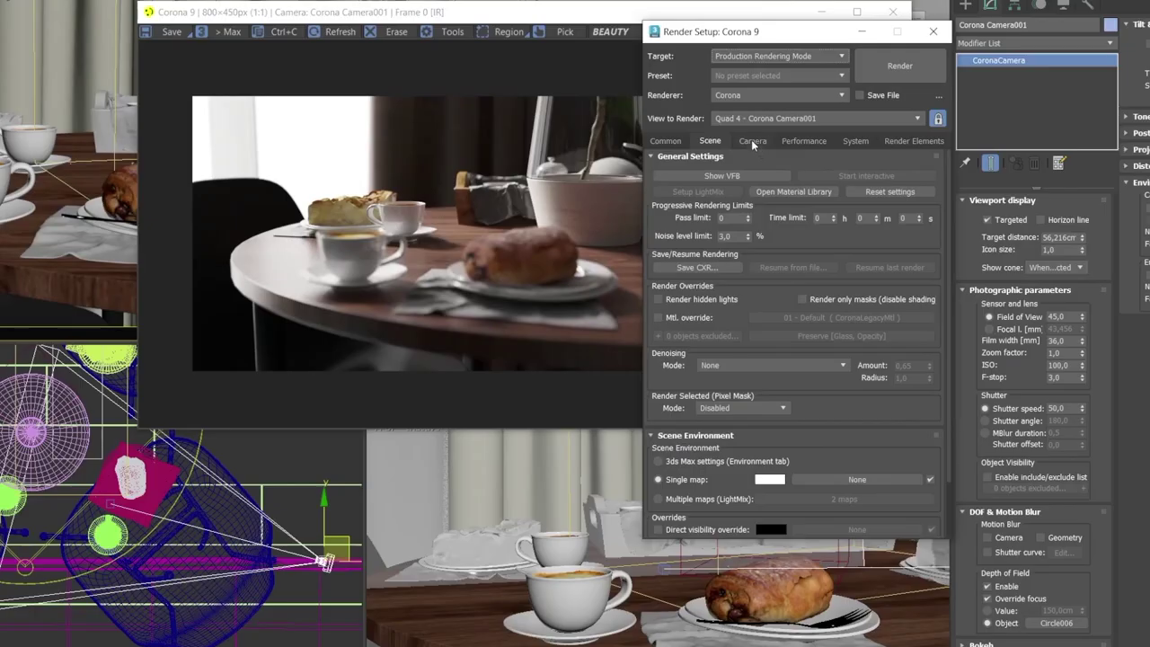
{"action": "left_click", "coordinate": [759, 182]}
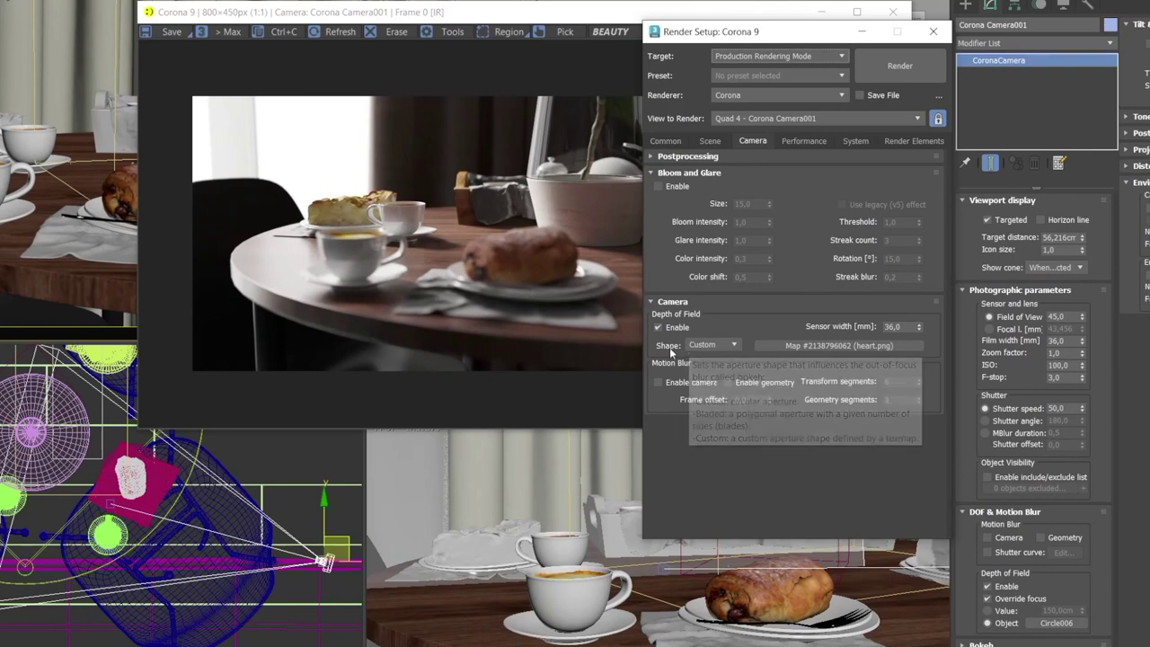
{"action": "left_click", "coordinate": [719, 346]}
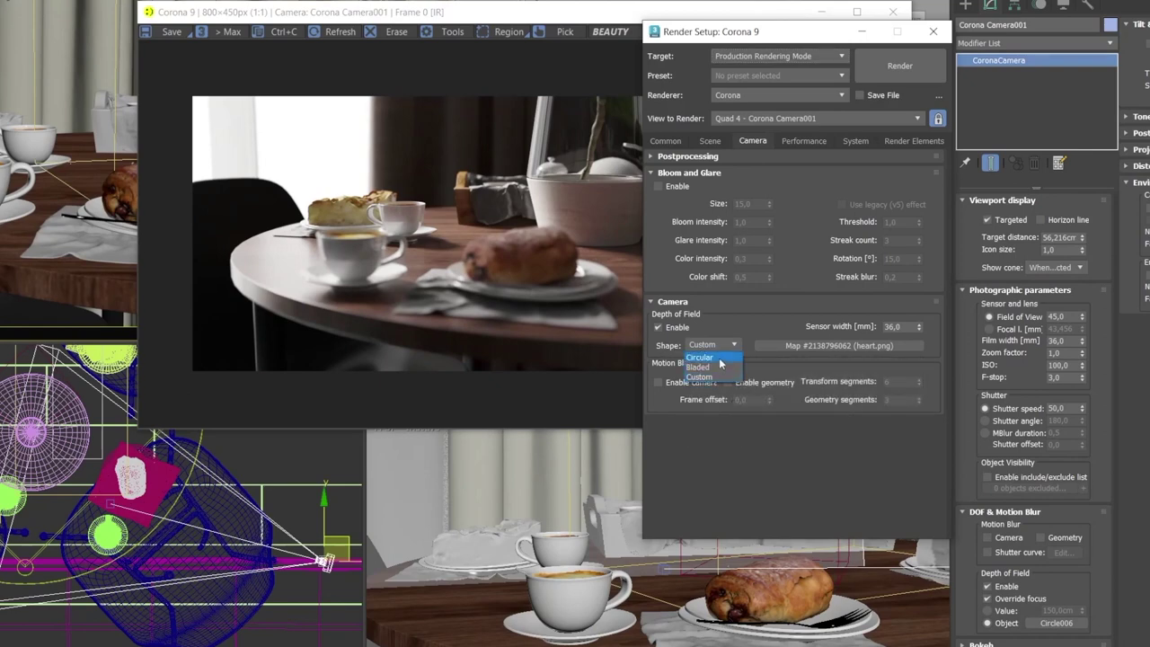
{"action": "left_click", "coordinate": [718, 357]}
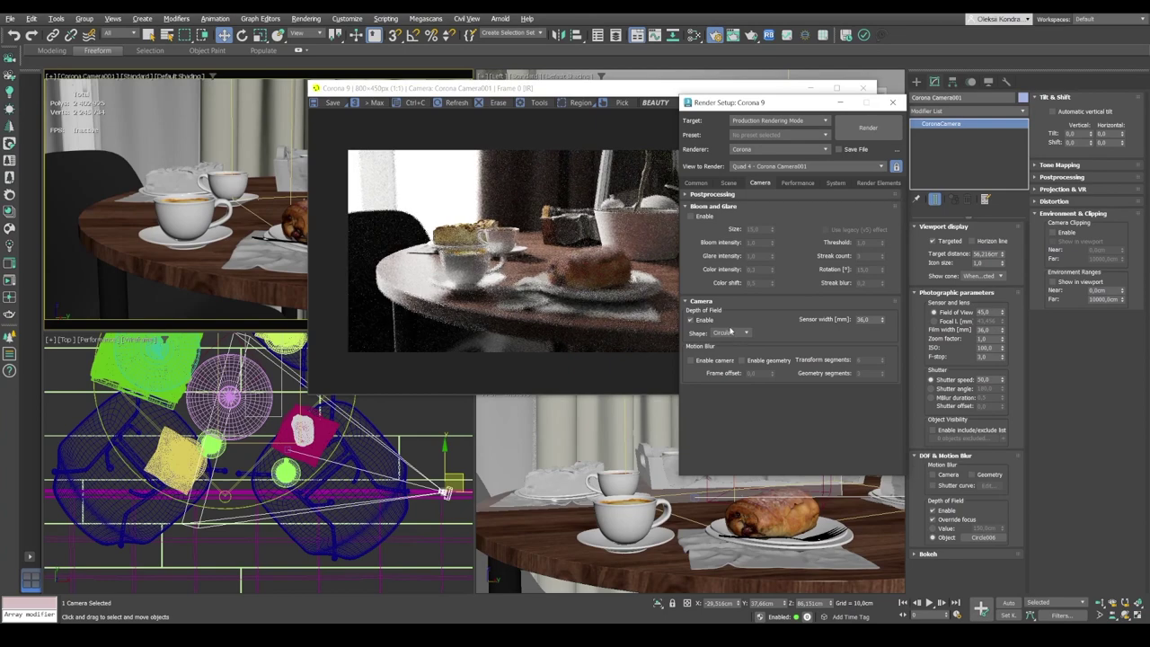
{"action": "left_click", "coordinate": [726, 333]}
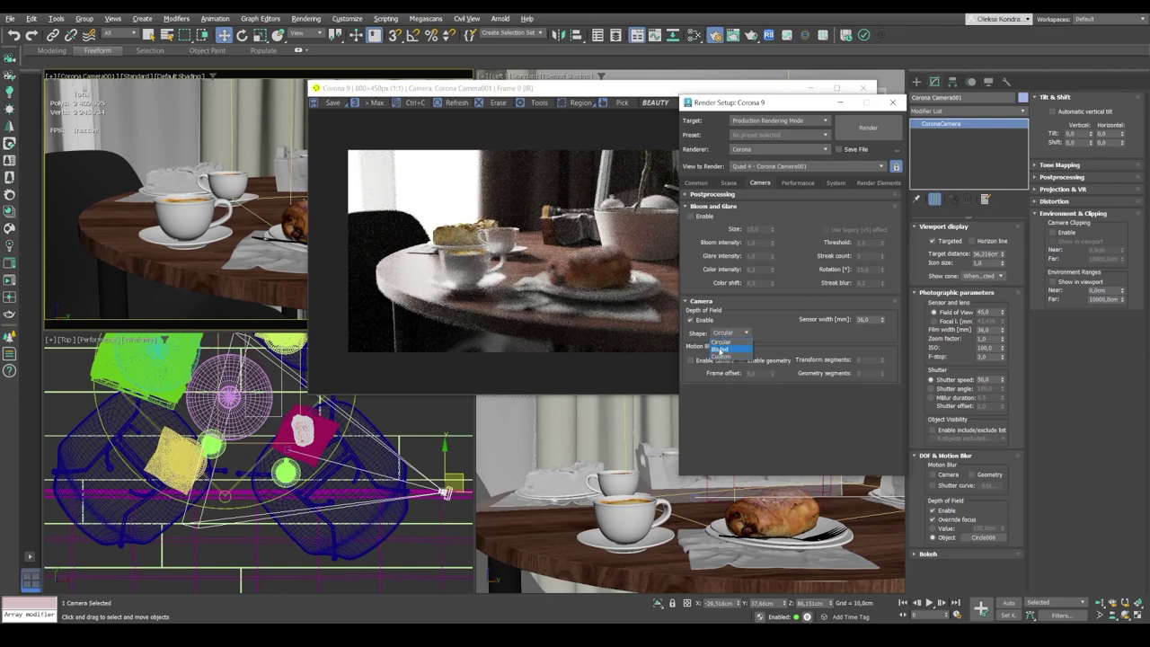
{"action": "left_click", "coordinate": [720, 349]}
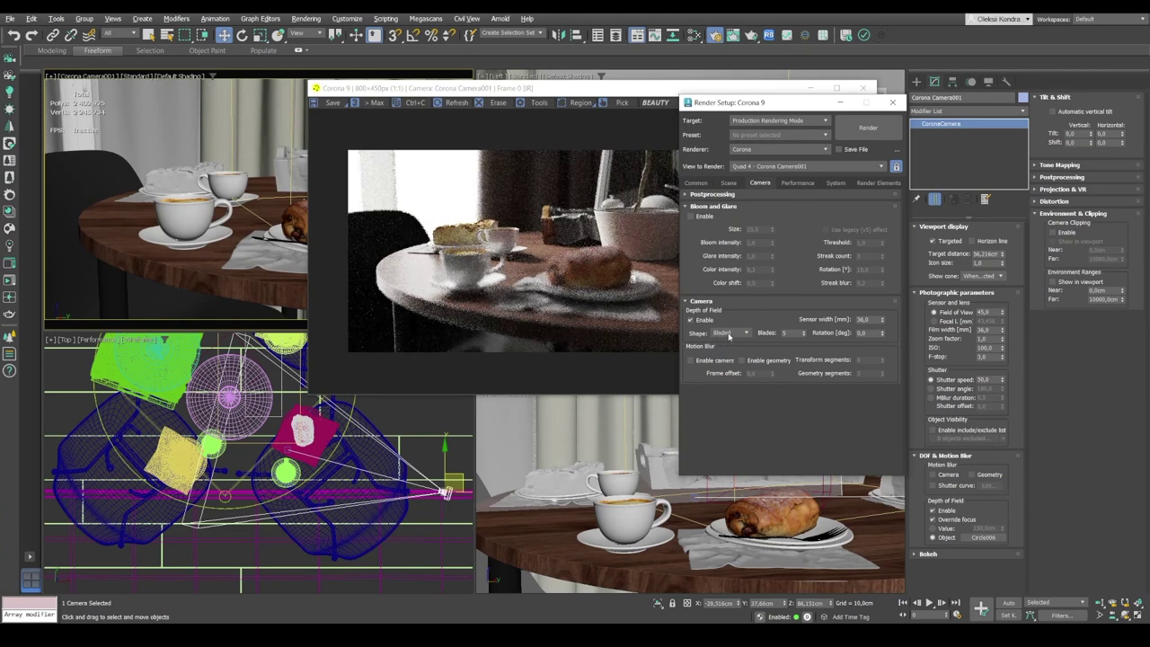
{"action": "left_click", "coordinate": [789, 332]}
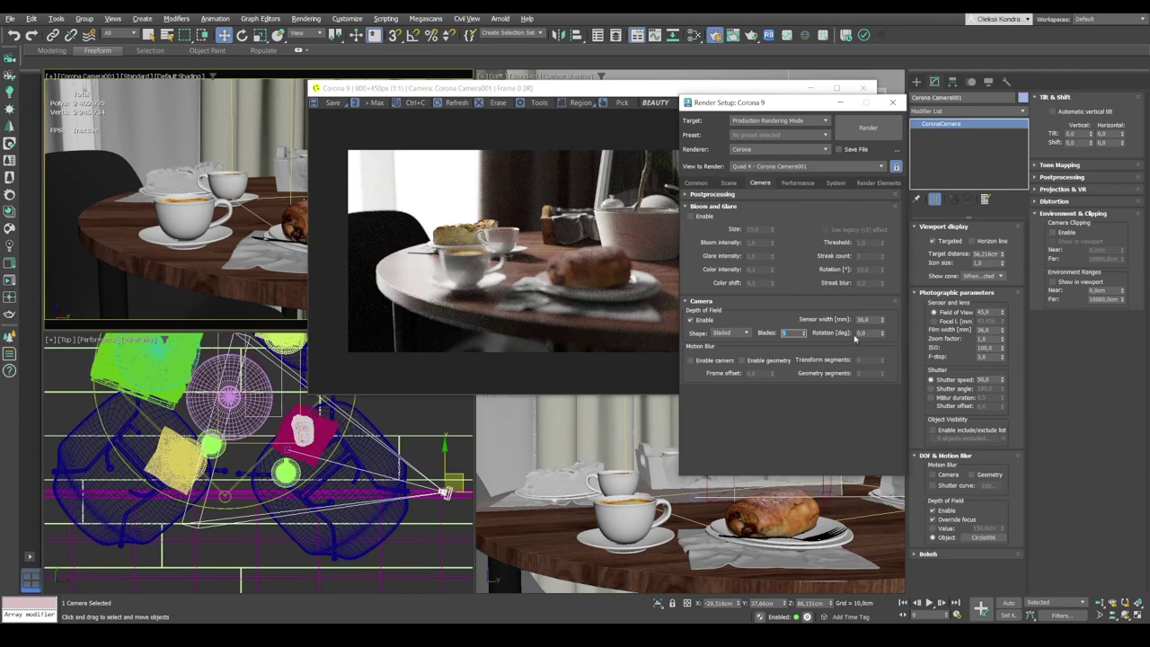
{"action": "key", "text": "Return"}
Step: Set the aperture shape to Custom using a Bitmap map loaded from heart.png
{"action": "left_click", "coordinate": [725, 334]}
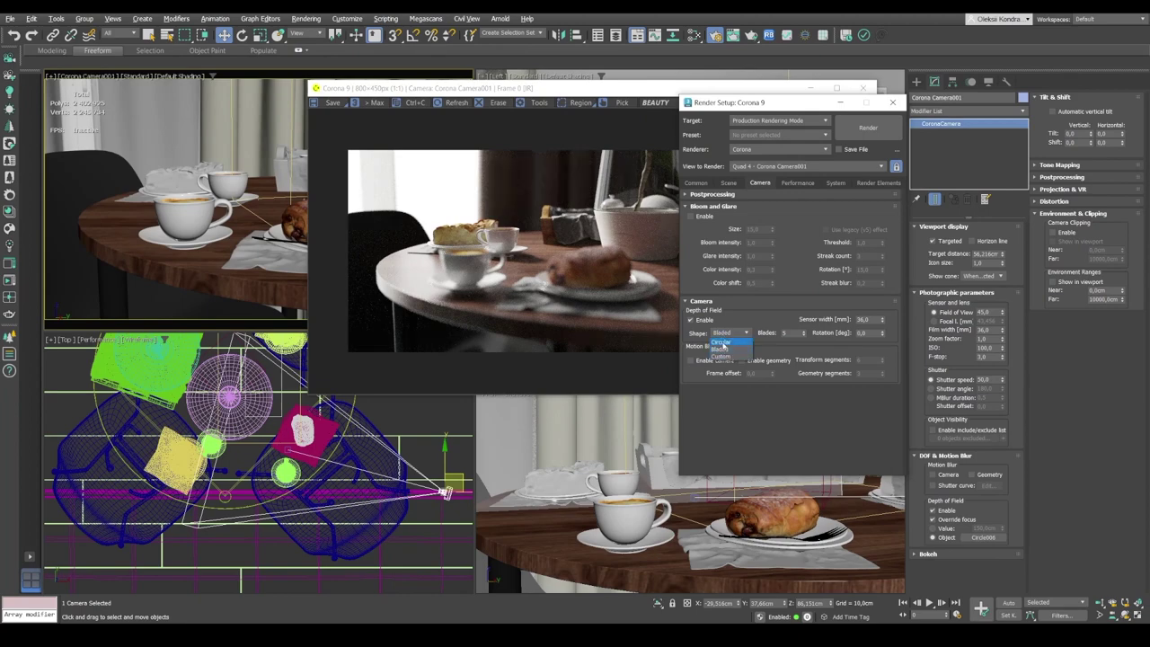
{"action": "left_click", "coordinate": [722, 356]}
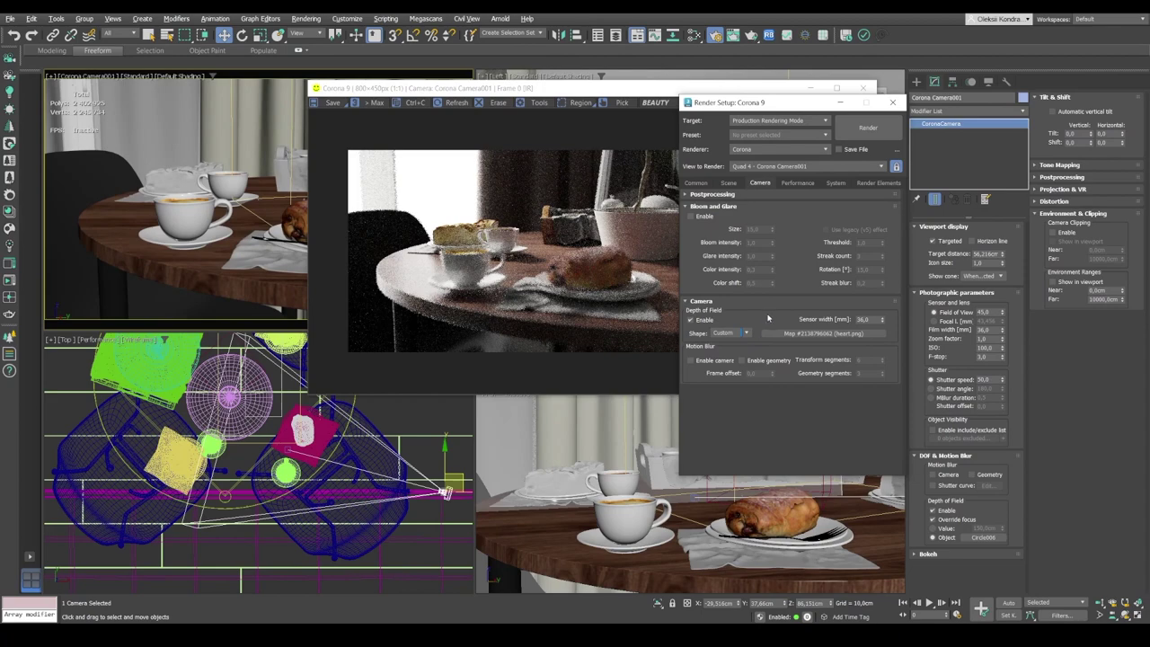
{"action": "left_click", "coordinate": [791, 334]}
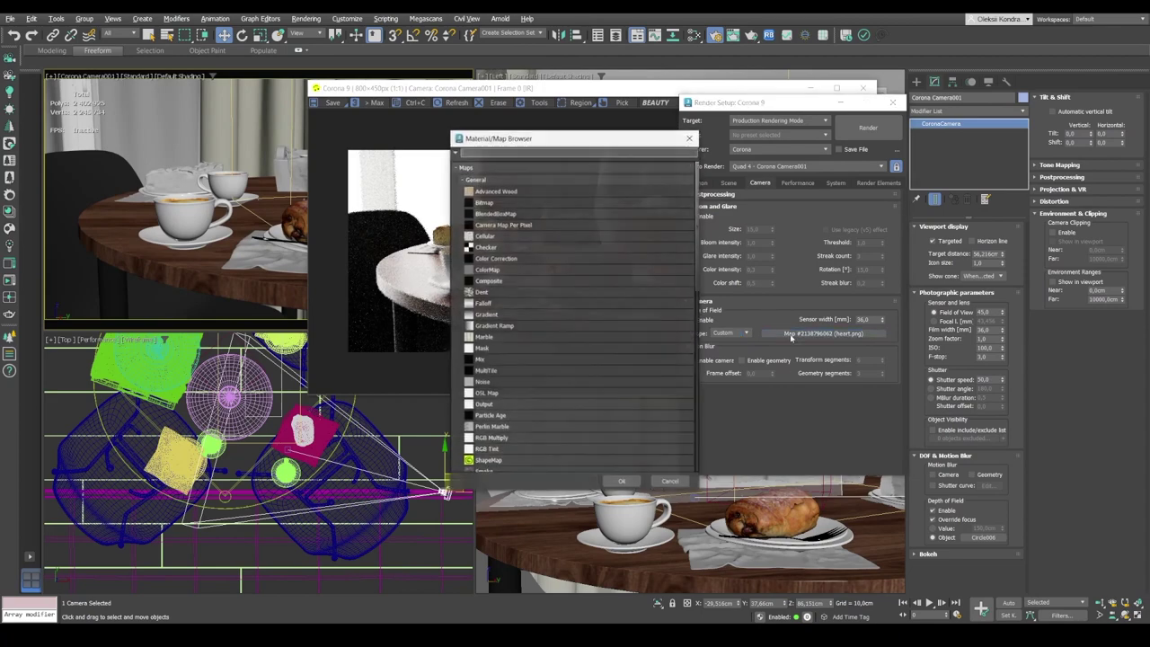
{"action": "double_click", "coordinate": [482, 203]}
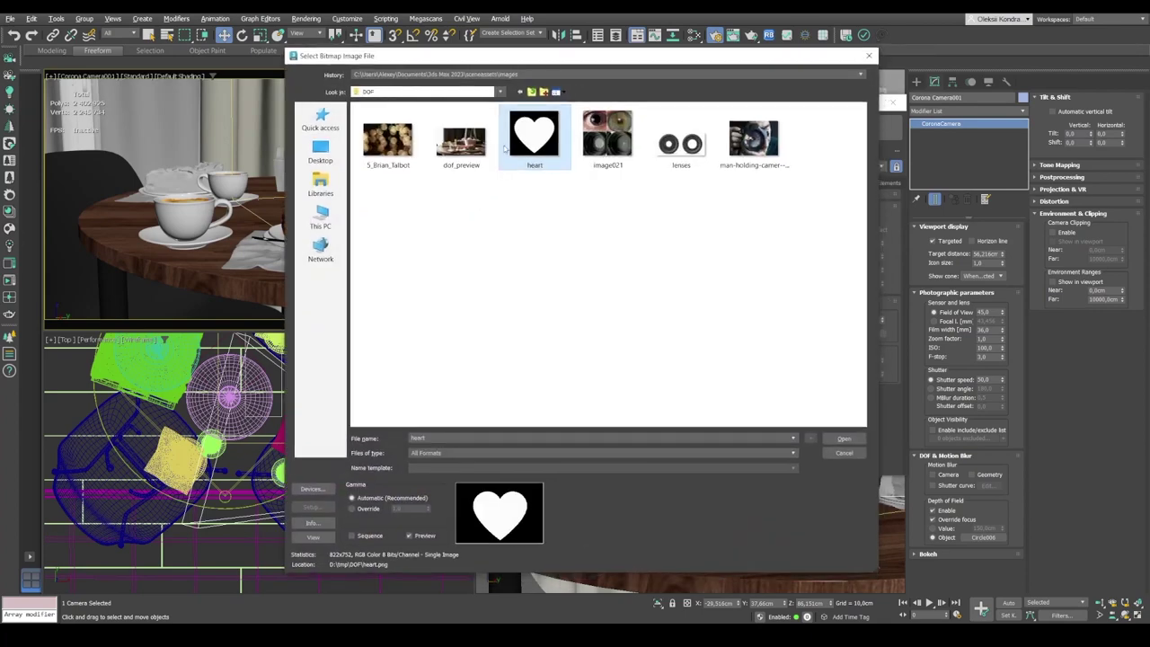
{"action": "left_click", "coordinate": [830, 440]}
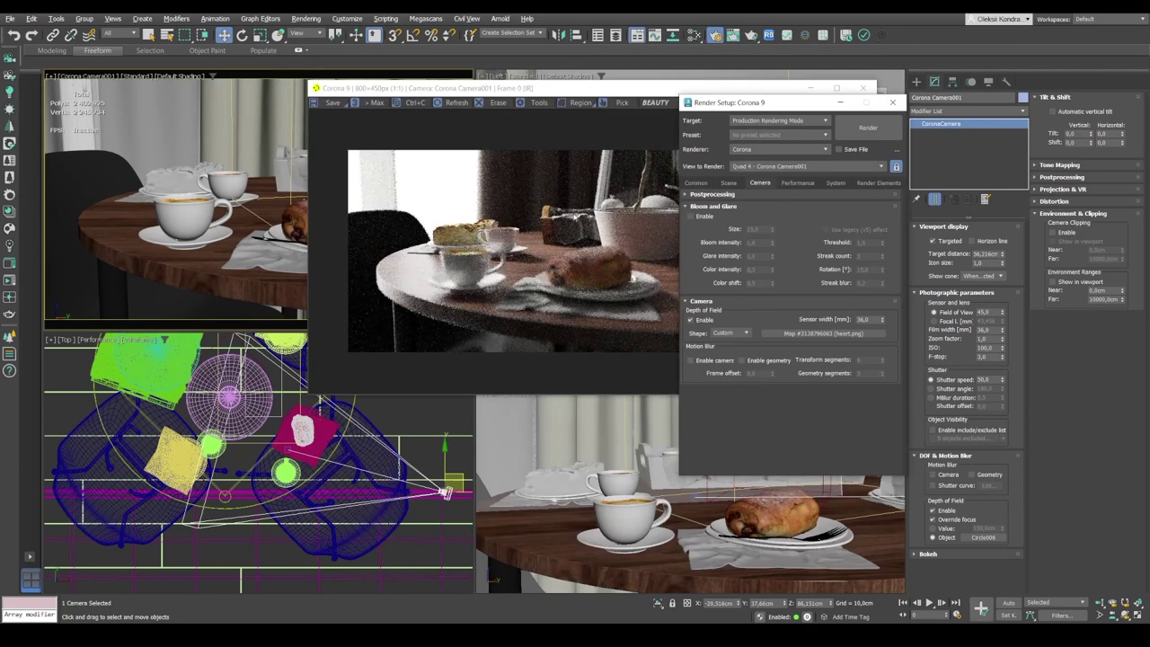
Step: Lower the camera's F-stop for stronger depth-of-field blur
{"action": "left_click_drag", "start_coordinate": [490, 90], "coordinate": [384, 115]}
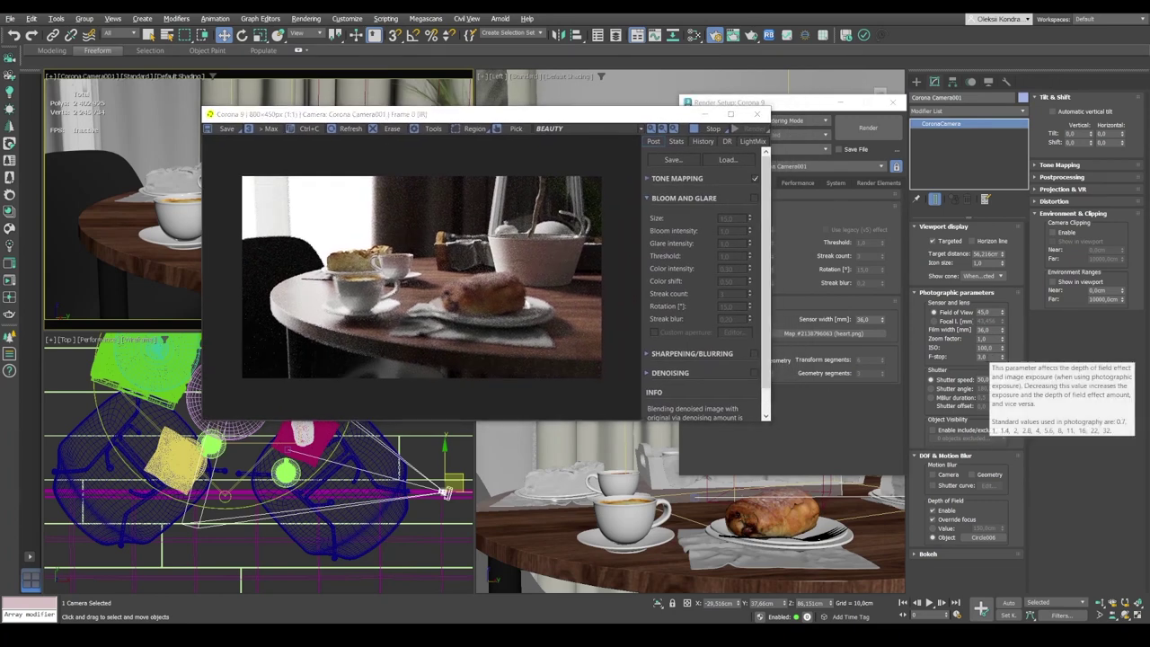
{"action": "left_click", "coordinate": [989, 357]}
{"action": "key", "text": "Return"}
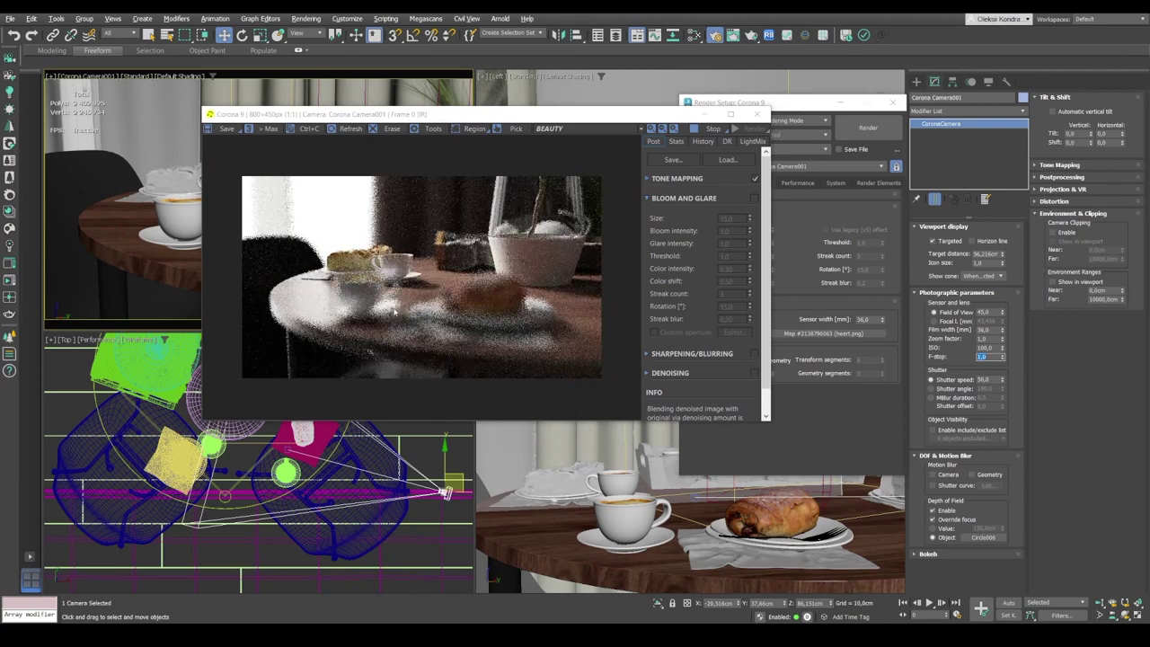
Step: Draw a small render region in the VFB and position it over the front cup
{"action": "left_click", "coordinate": [428, 254]}
{"action": "scroll", "coordinate": [428, 255], "scroll_direction": "up", "scroll_amount": 2}
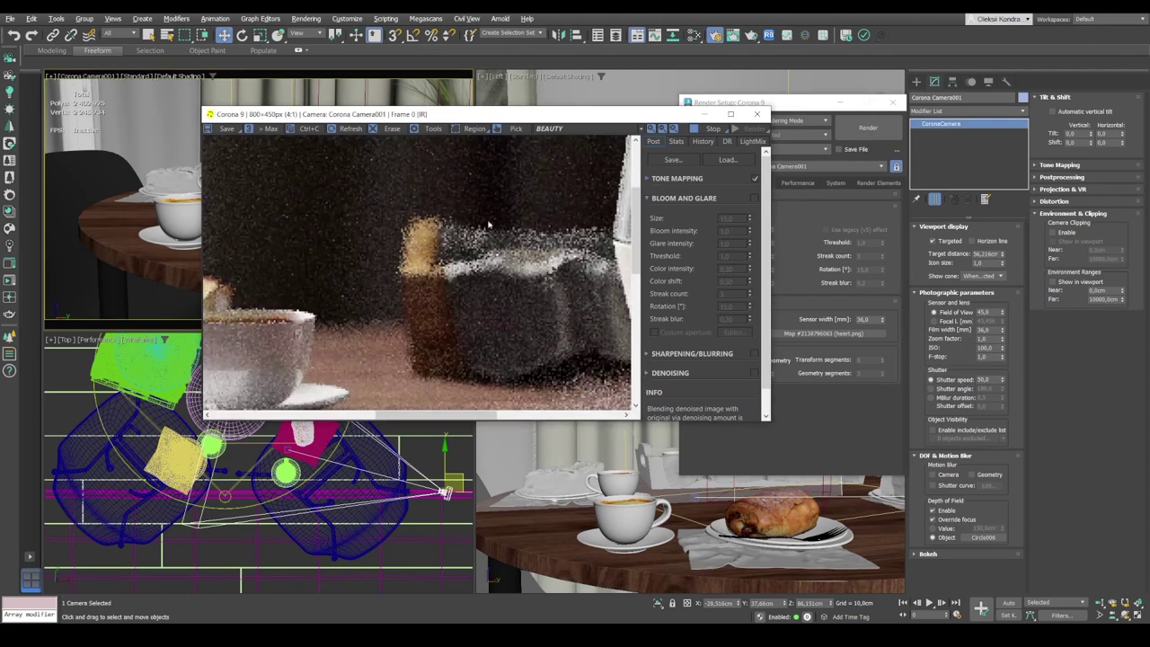
{"action": "scroll", "coordinate": [496, 226], "scroll_direction": "down", "scroll_amount": 2}
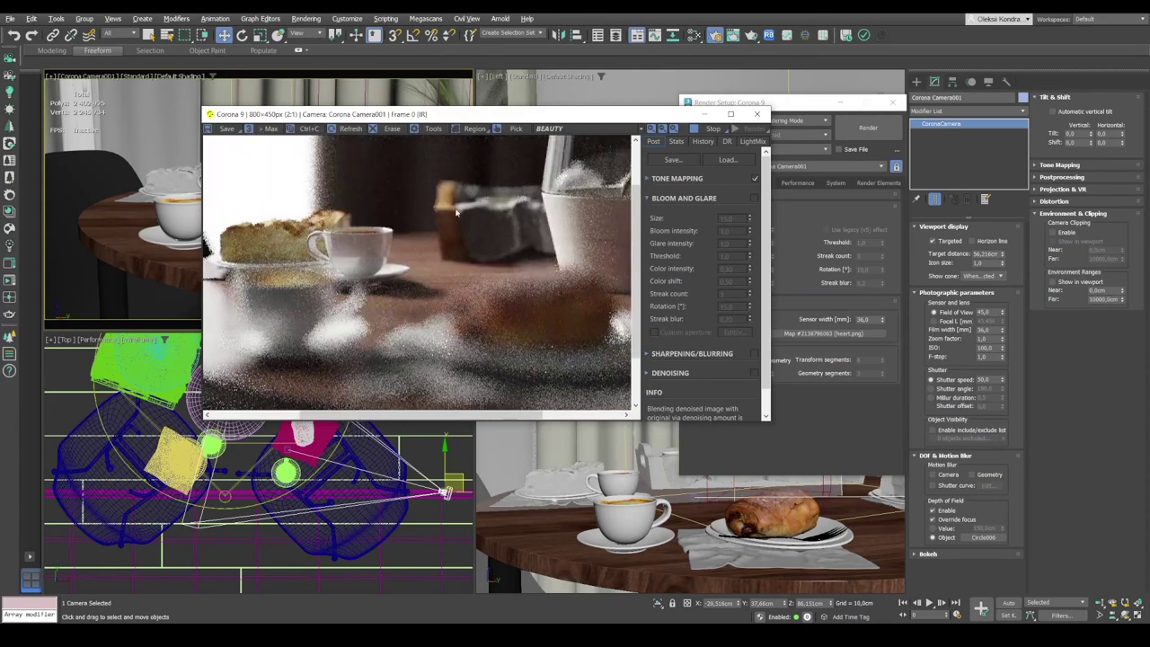
{"action": "scroll", "coordinate": [505, 205], "scroll_direction": "down", "scroll_amount": 1}
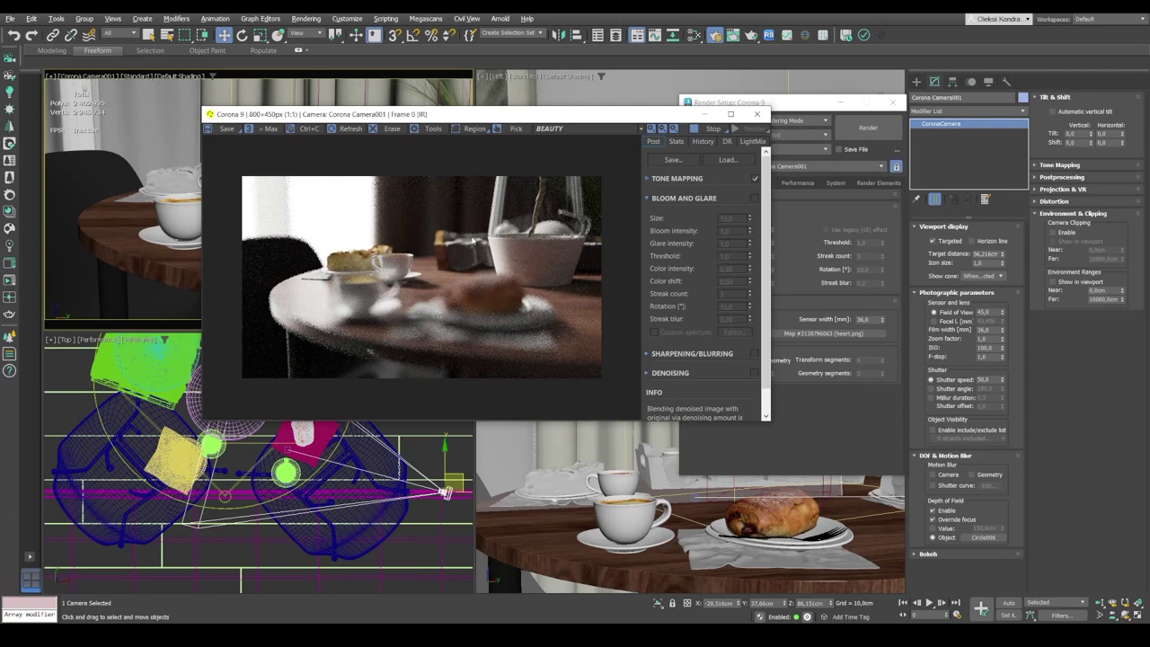
{"action": "scroll", "coordinate": [493, 242], "scroll_direction": "up", "scroll_amount": 2}
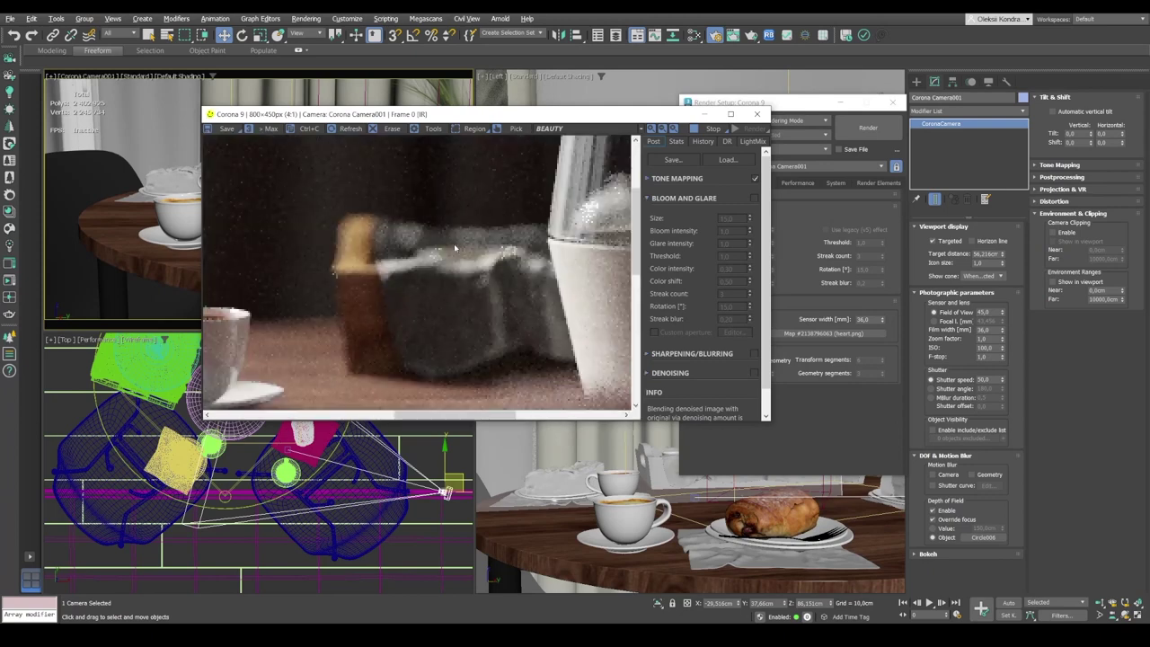
{"action": "left_click", "coordinate": [475, 128]}
{"action": "left_click_drag", "start_coordinate": [353, 200], "coordinate": [596, 332]}
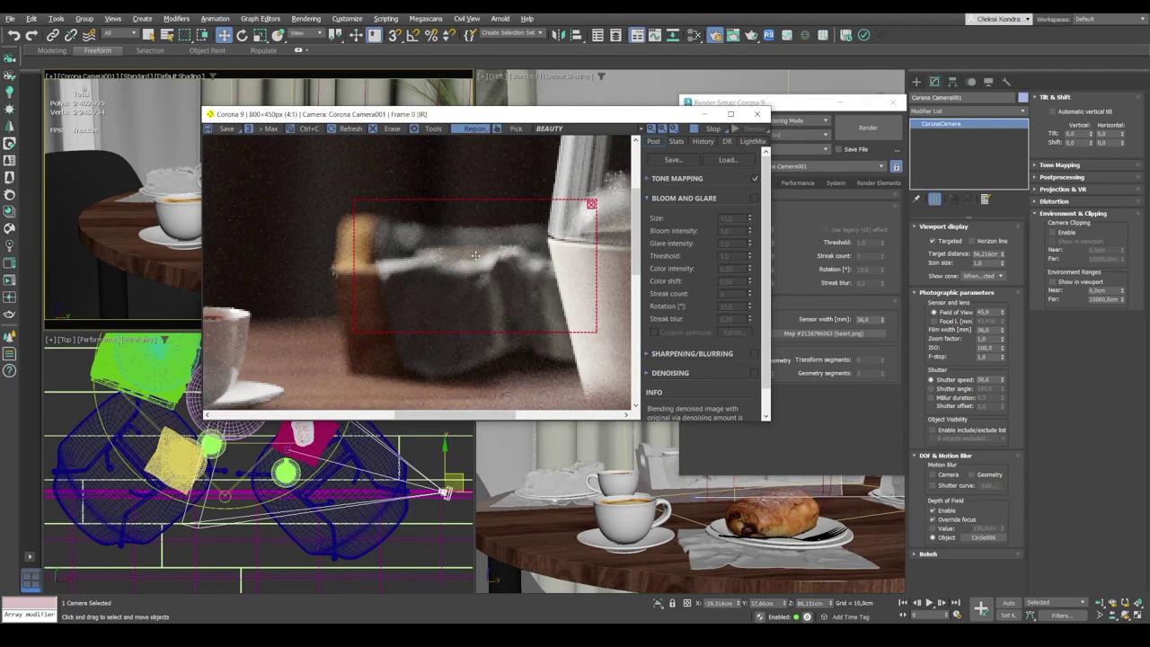
{"action": "scroll", "coordinate": [472, 279], "scroll_direction": "down", "scroll_amount": 2}
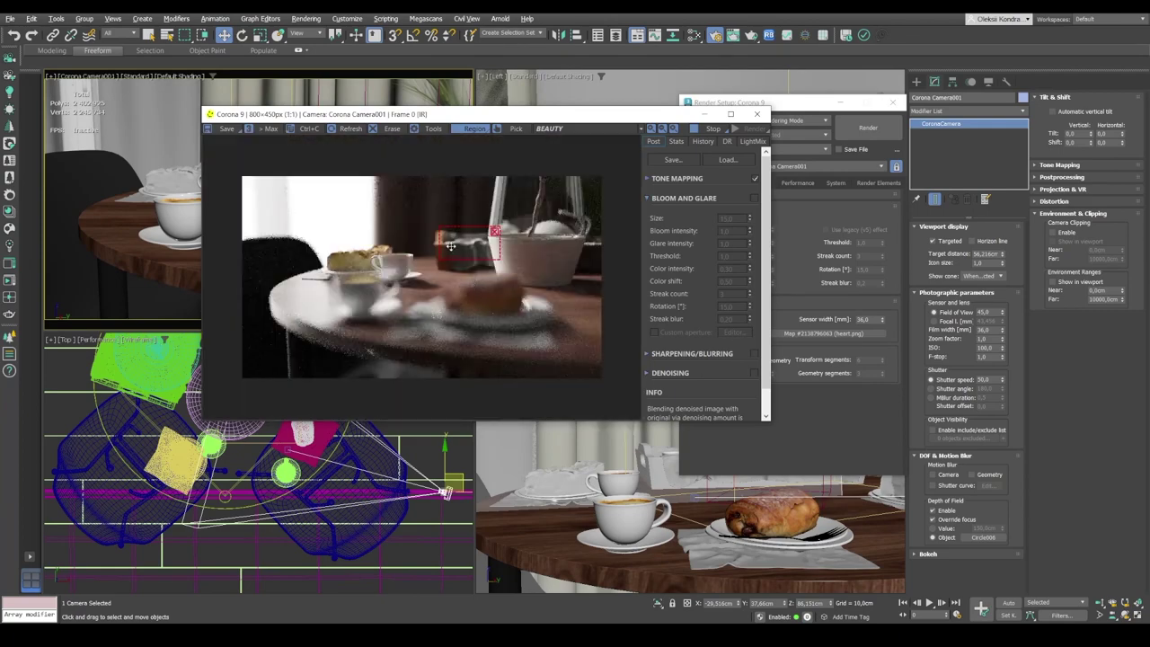
{"action": "scroll", "coordinate": [382, 285], "scroll_direction": "up", "scroll_amount": 2}
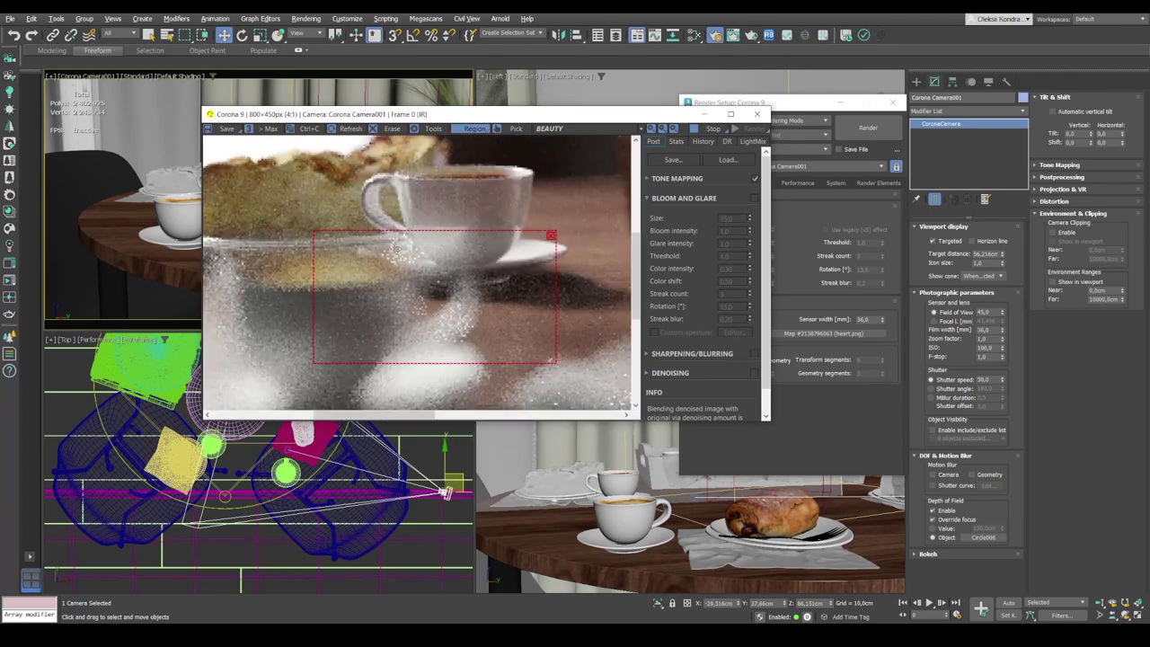
{"action": "left_click_drag", "start_coordinate": [393, 275], "coordinate": [392, 266]}
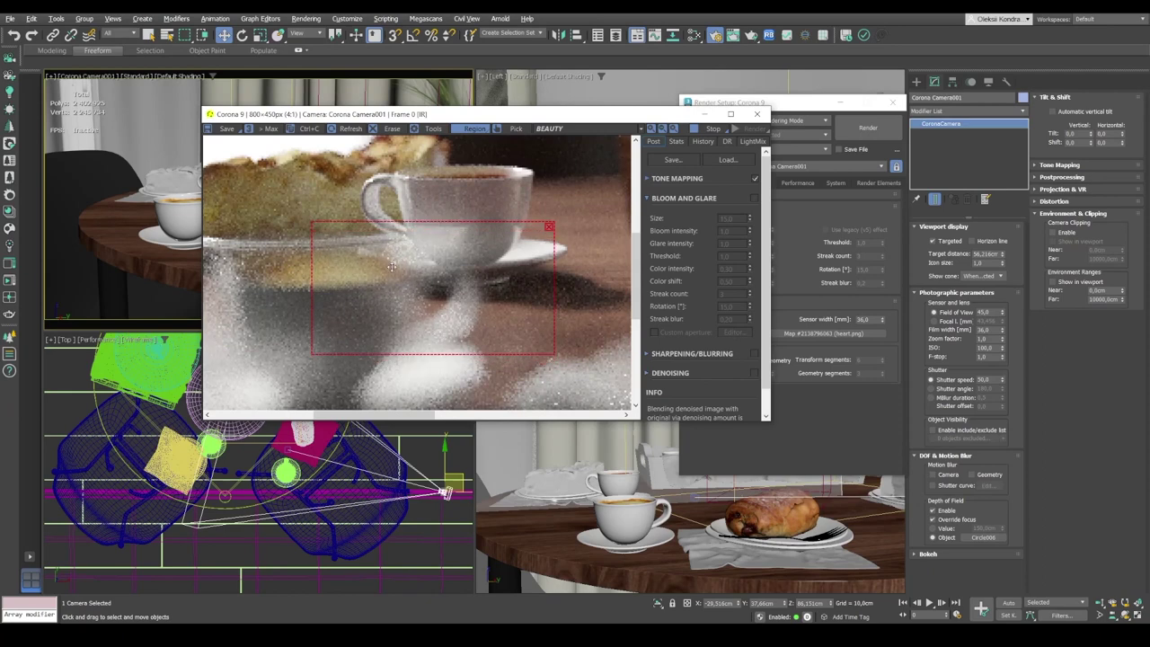
{"action": "scroll", "coordinate": [415, 275], "scroll_direction": "down", "scroll_amount": 2}
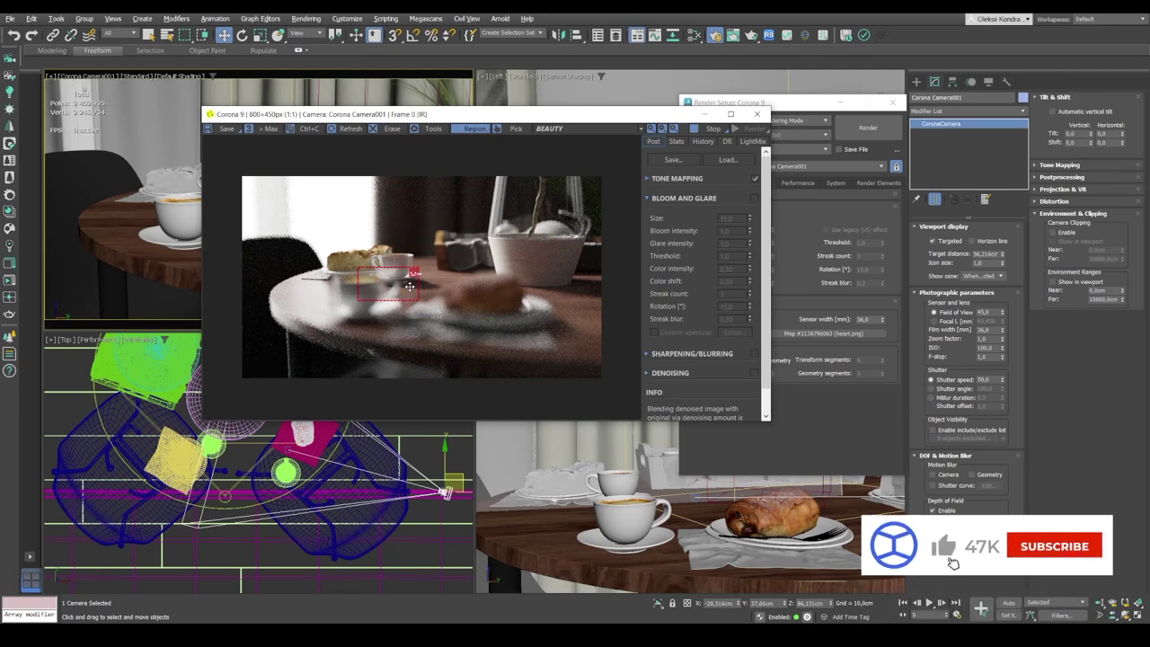
Step: Close the render region box in the Corona VFB so the full table renders
{"action": "left_click", "coordinate": [414, 273]}
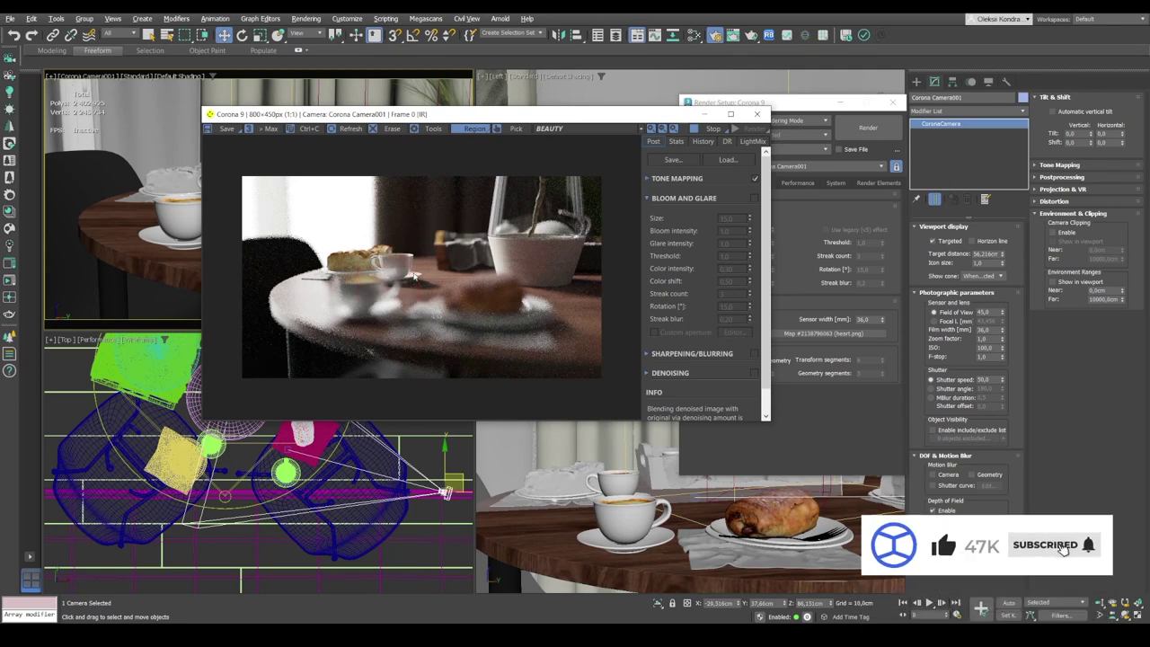